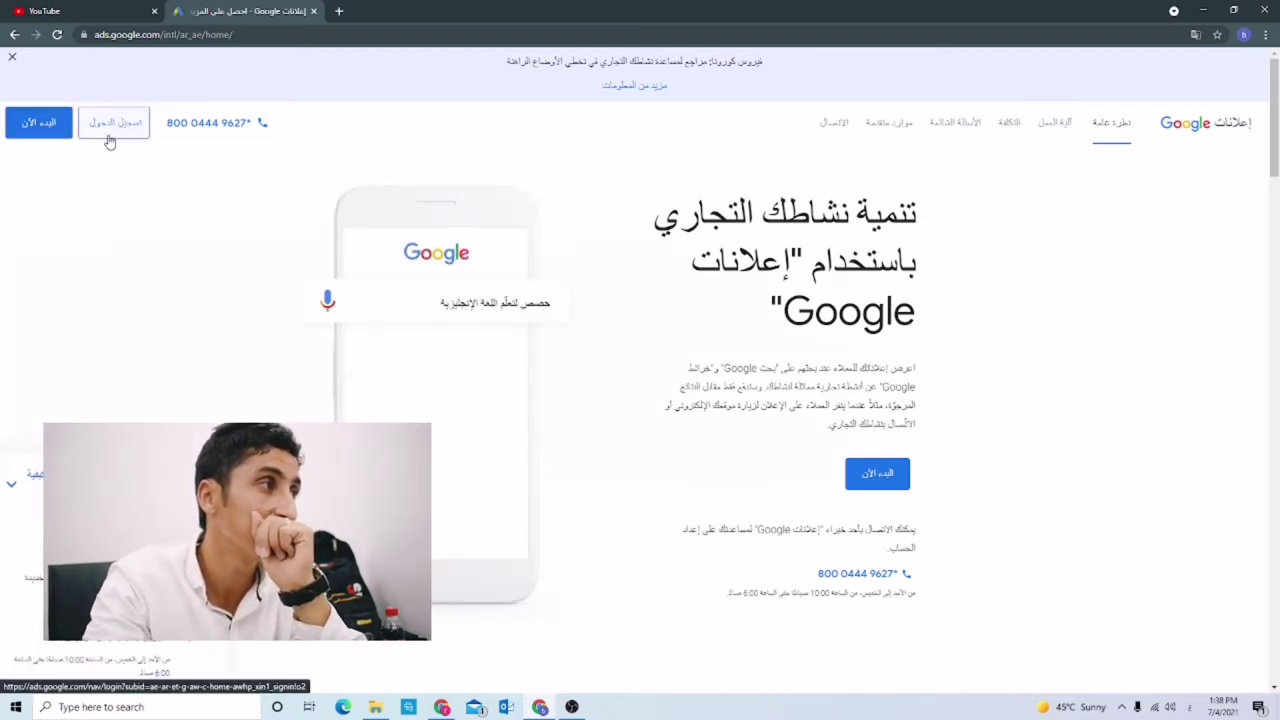
# Begin a Google Ads sign-up in Expert Mode and choose to create an account without a campaign
pyautogui.click(25, 484)
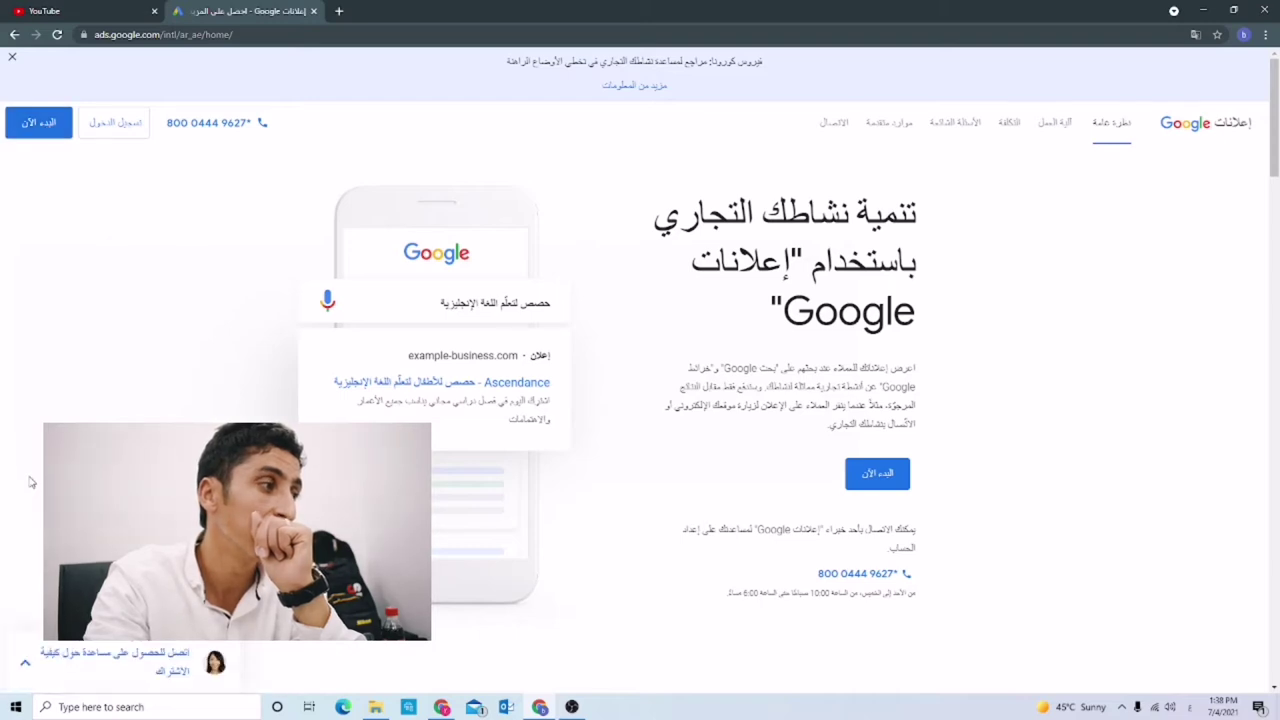
pyautogui.click(38, 122)
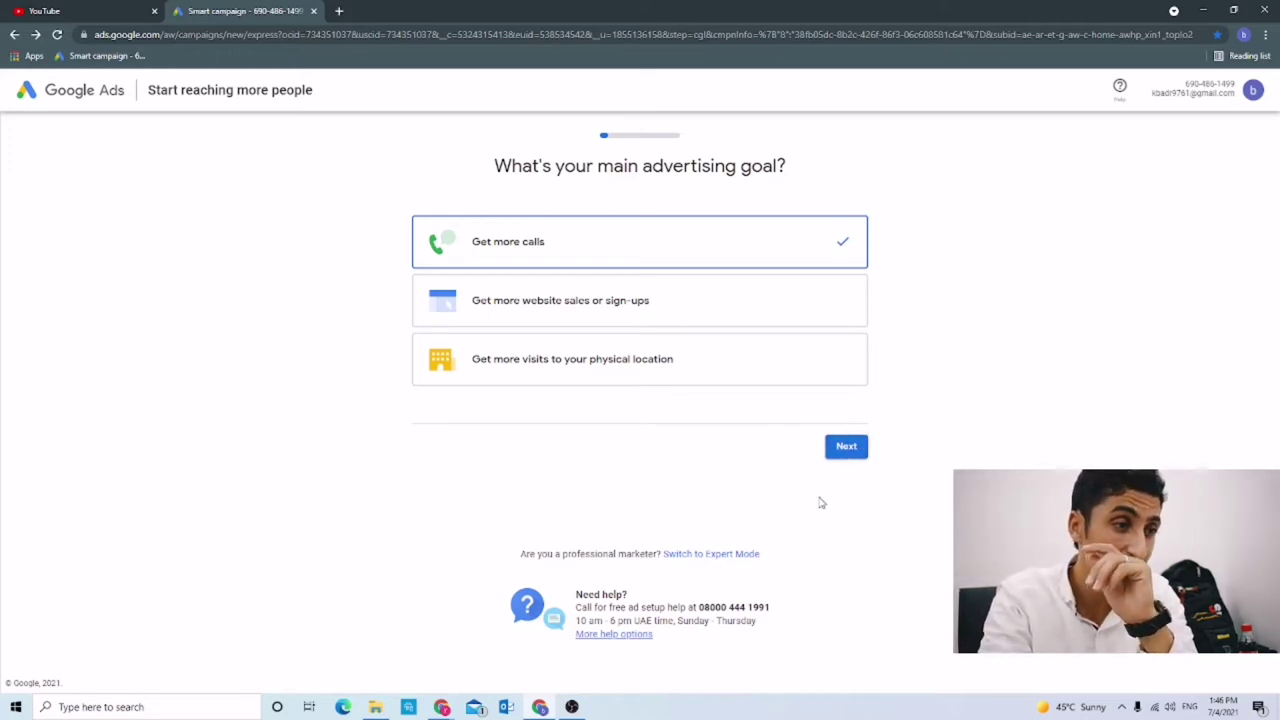
pyautogui.click(728, 556)
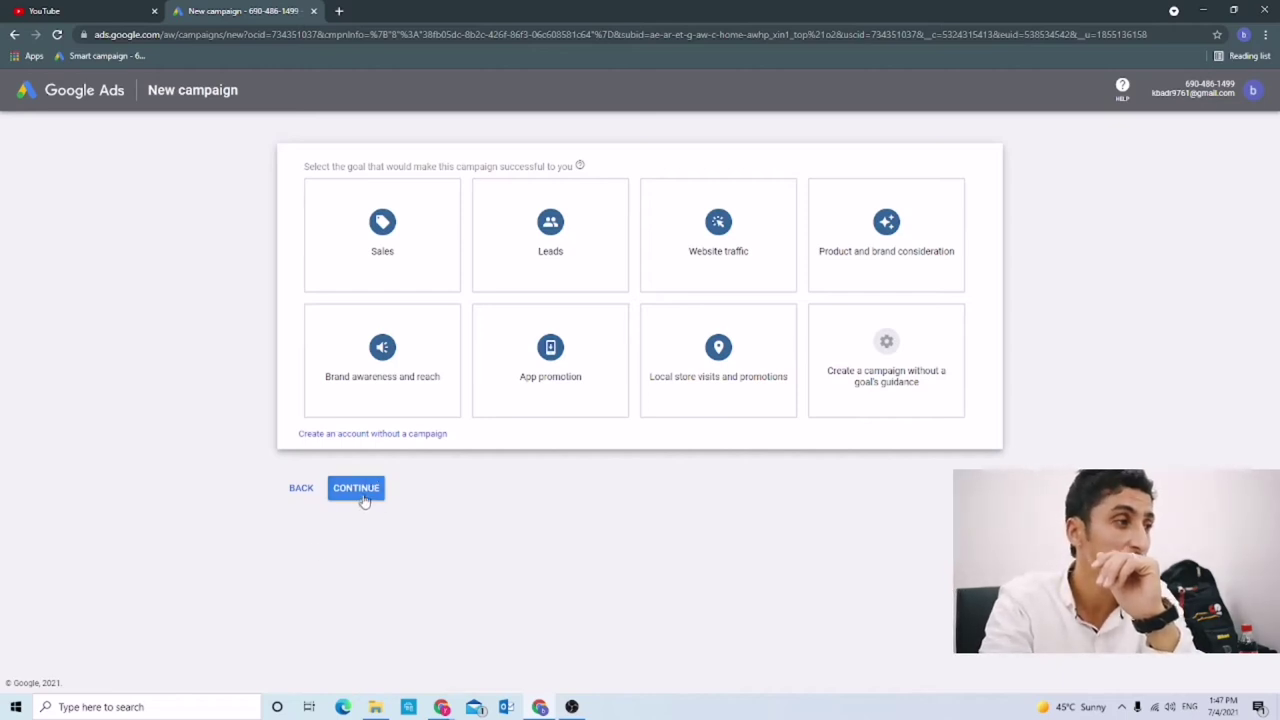
pyautogui.click(399, 435)
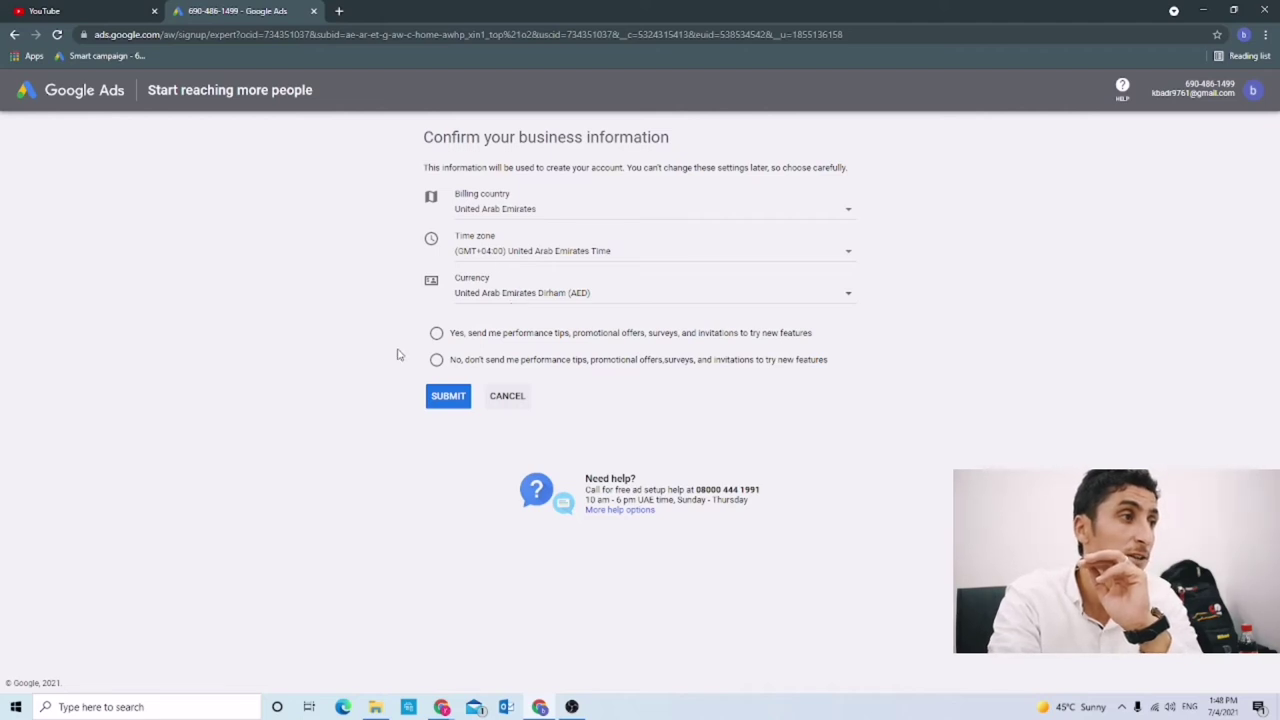
# Opt in to performance tips and promotional offers, submit the business information, and go to the new account
pyautogui.click(437, 336)
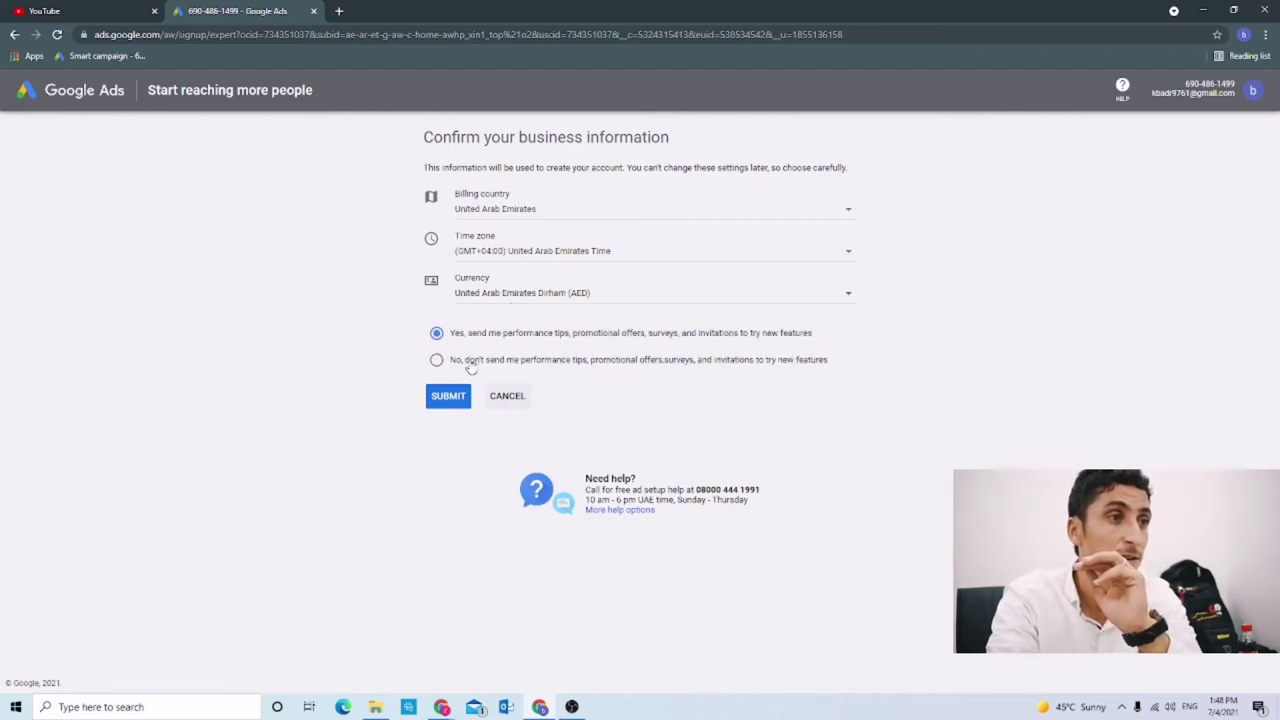
pyautogui.click(450, 404)
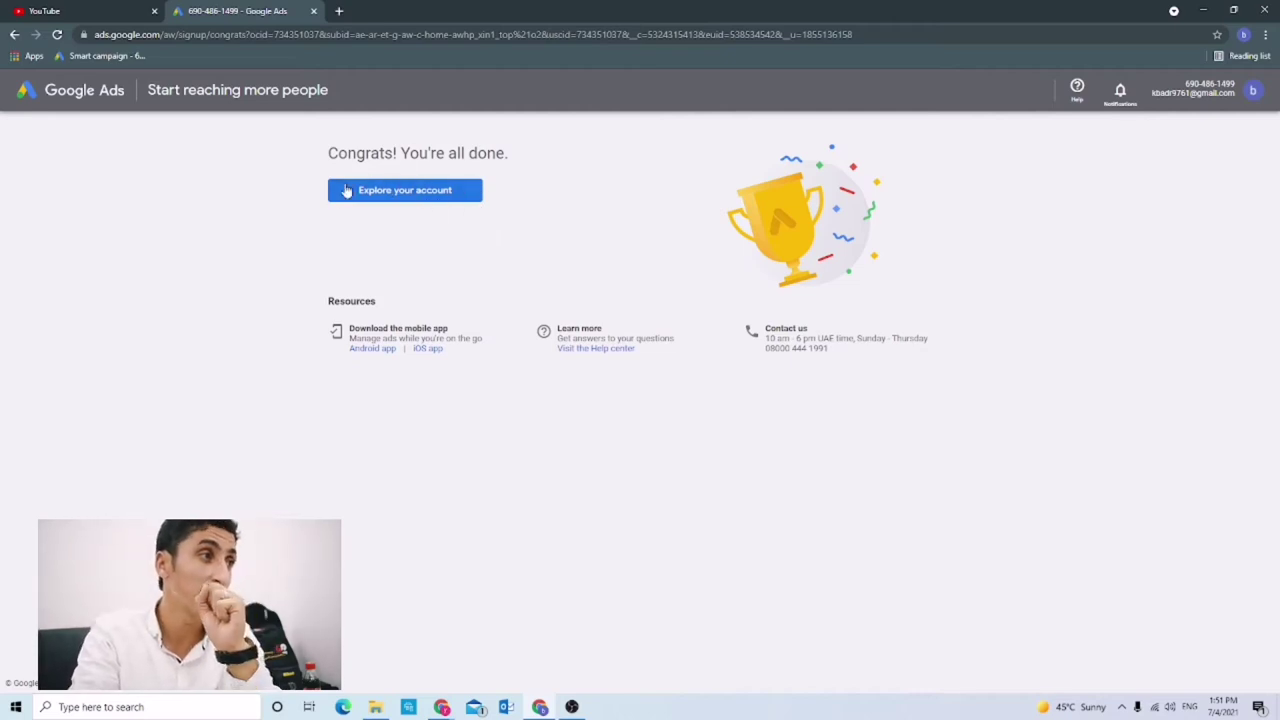
pyautogui.click(425, 192)
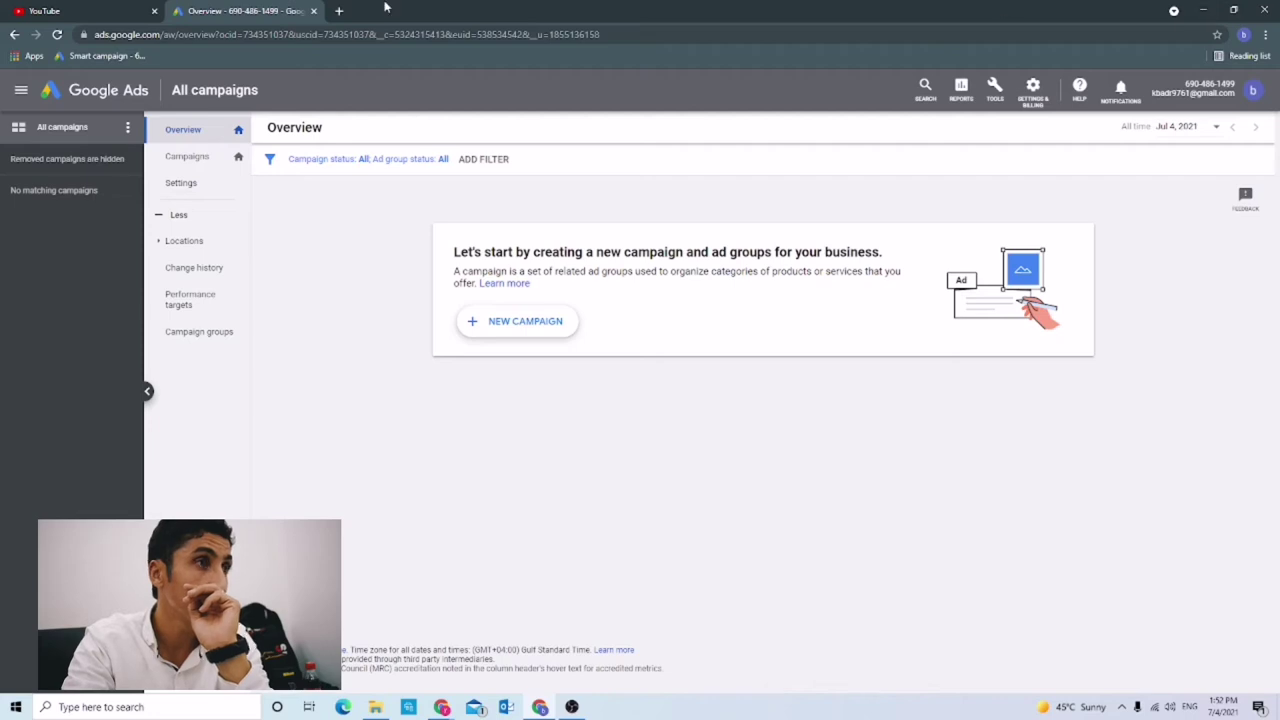
# Switch to YouTube and show the page in its original Arabic instead of the English translation
pyautogui.click(79, 14)
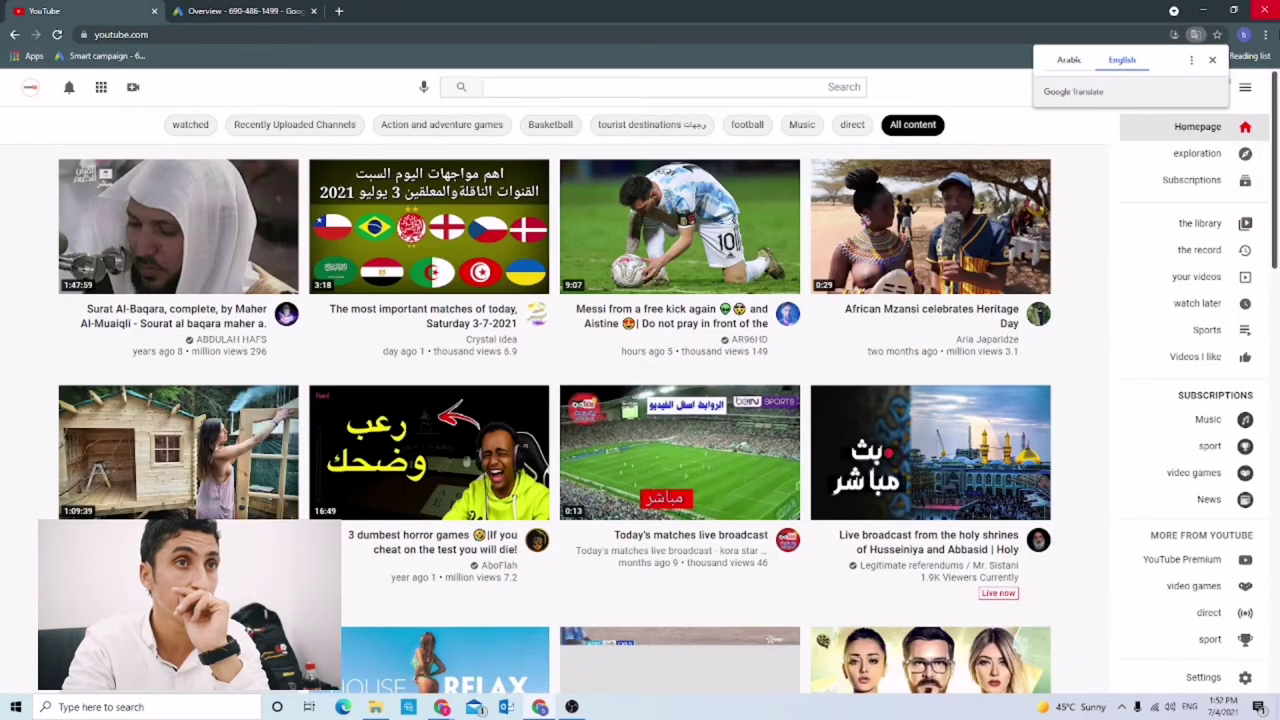
pyautogui.click(1073, 64)
pyautogui.click(1212, 60)
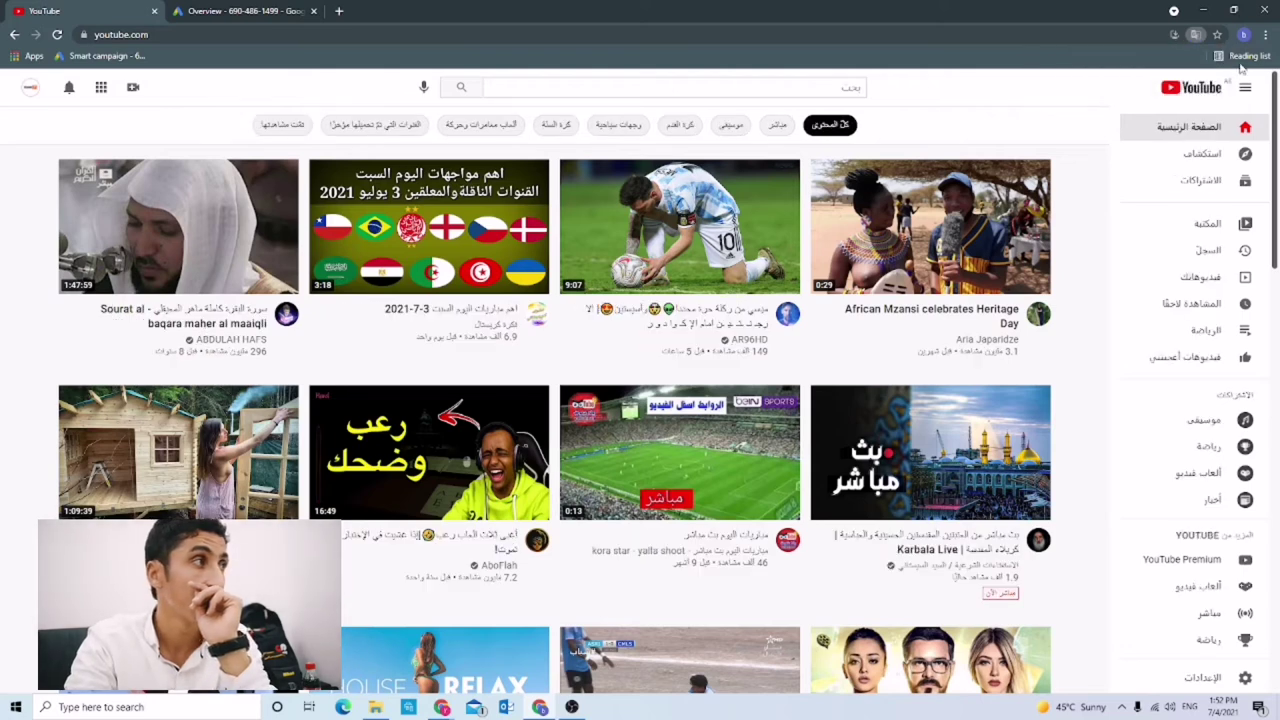
# Go to your own YouTube channel and open its video management in YouTube Studio
pyautogui.click(29, 88)
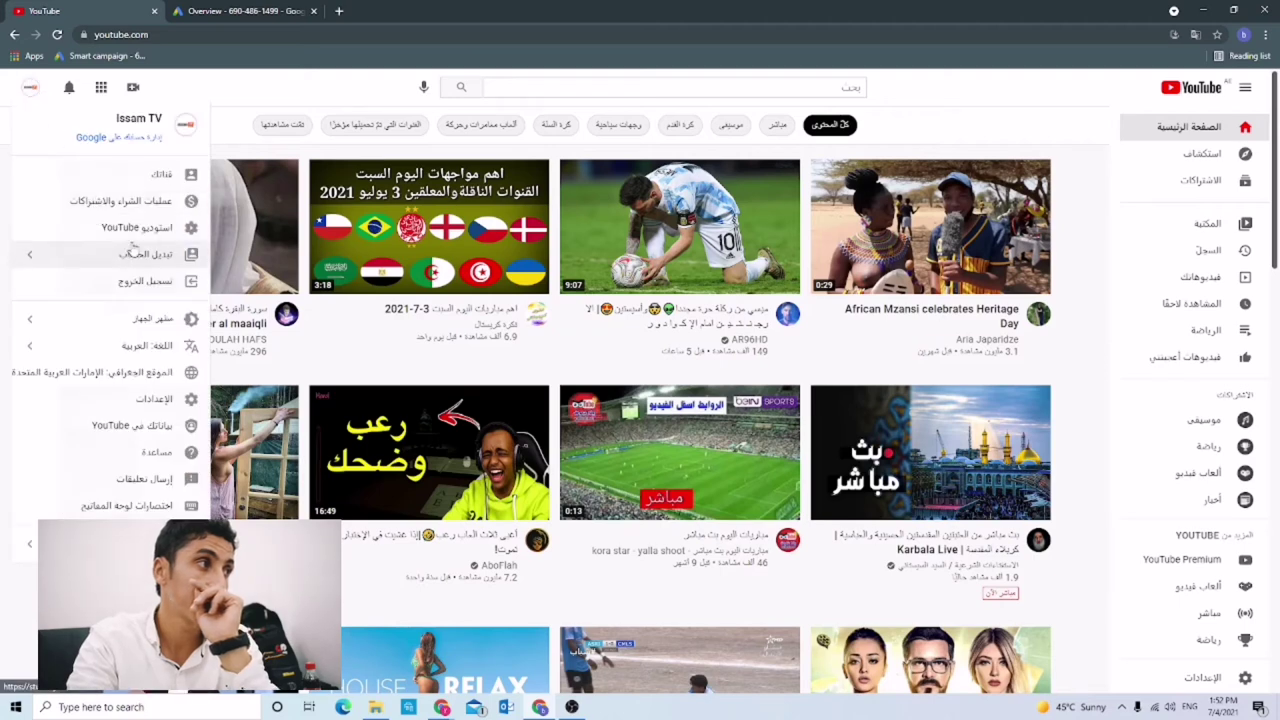
pyautogui.click(162, 178)
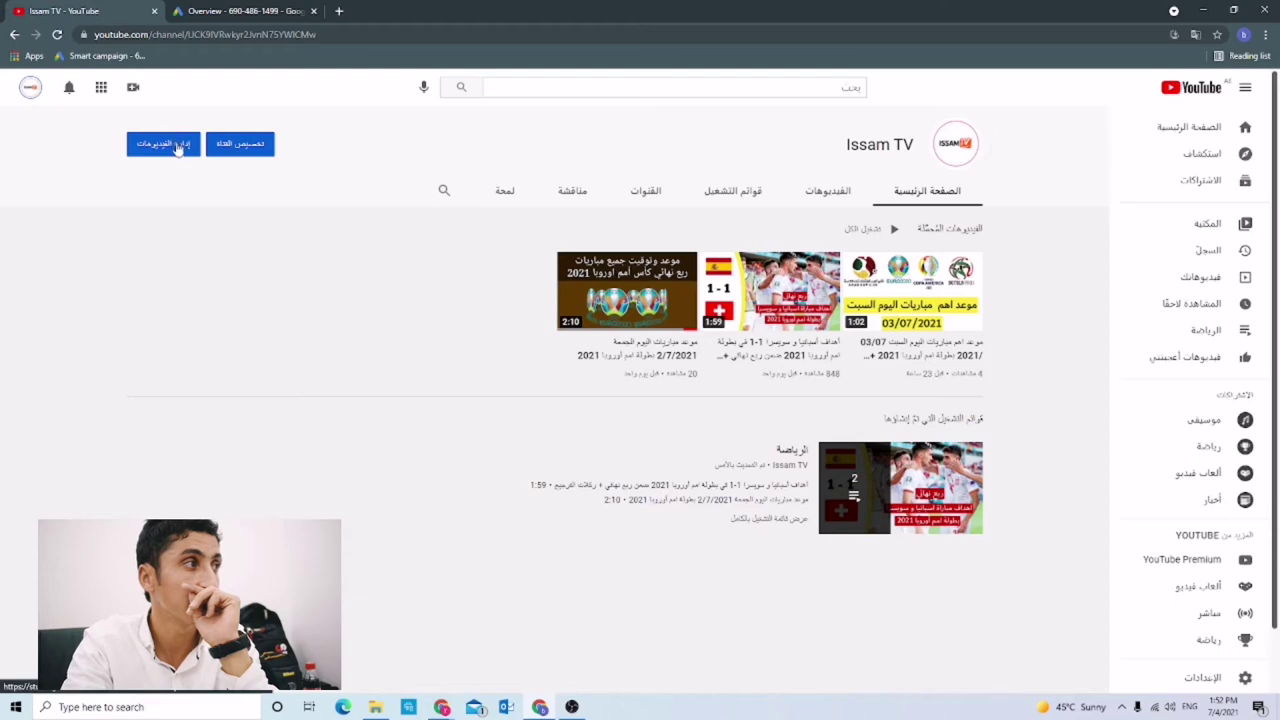
pyautogui.click(178, 150)
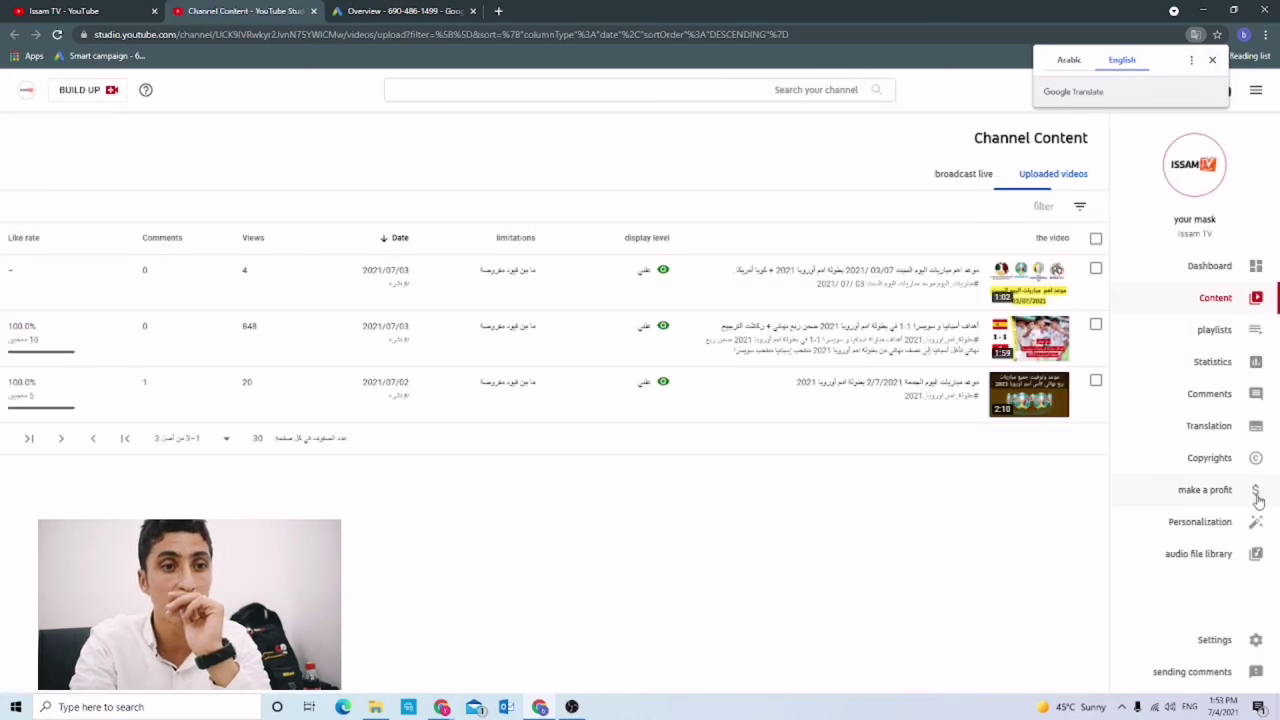
# Open the channel's advanced settings and find the section for linking a Google Ads account
pyautogui.click(1238, 636)
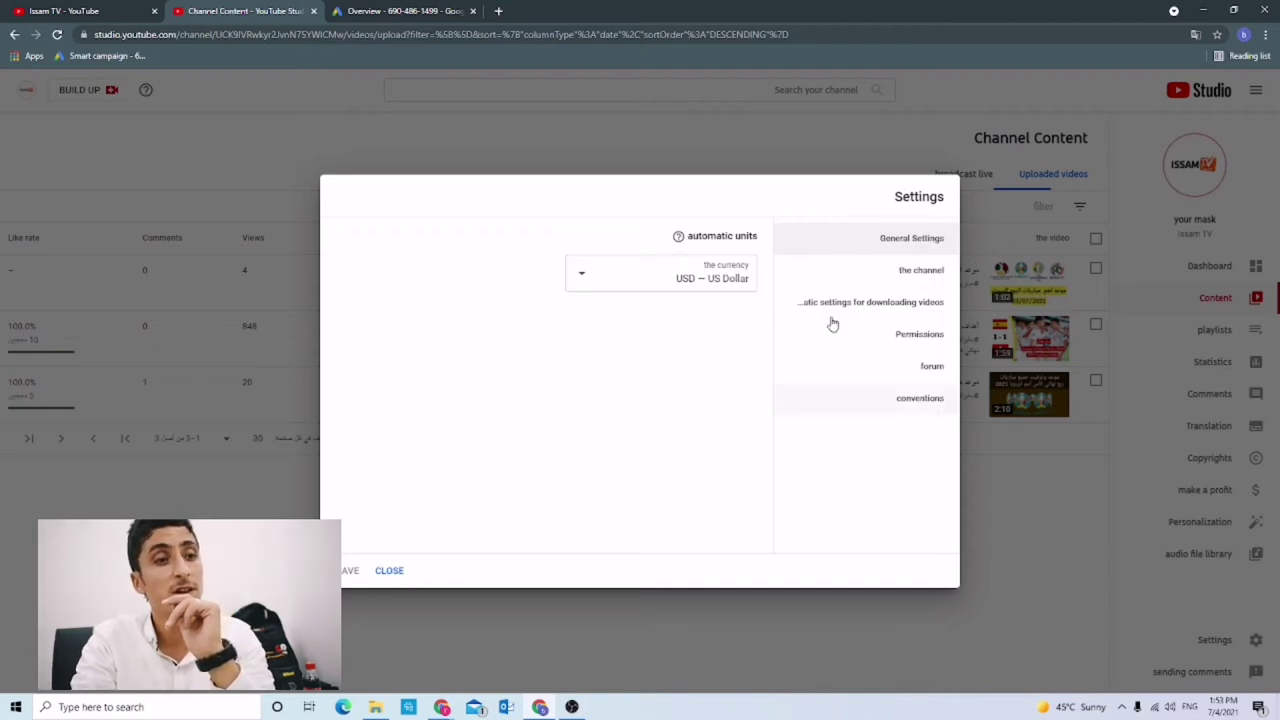
pyautogui.click(914, 276)
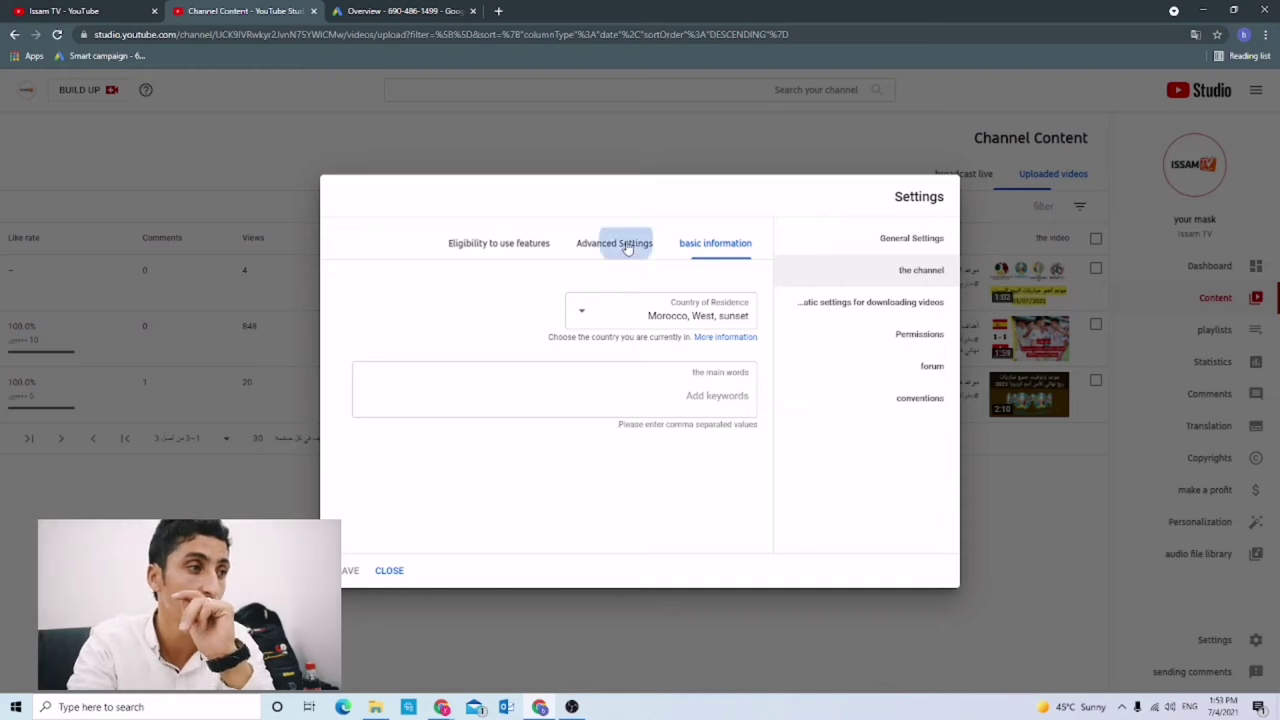
pyautogui.click(630, 244)
pyautogui.scroll(-2, 703, 369)
pyautogui.scroll(-1, 703, 370)
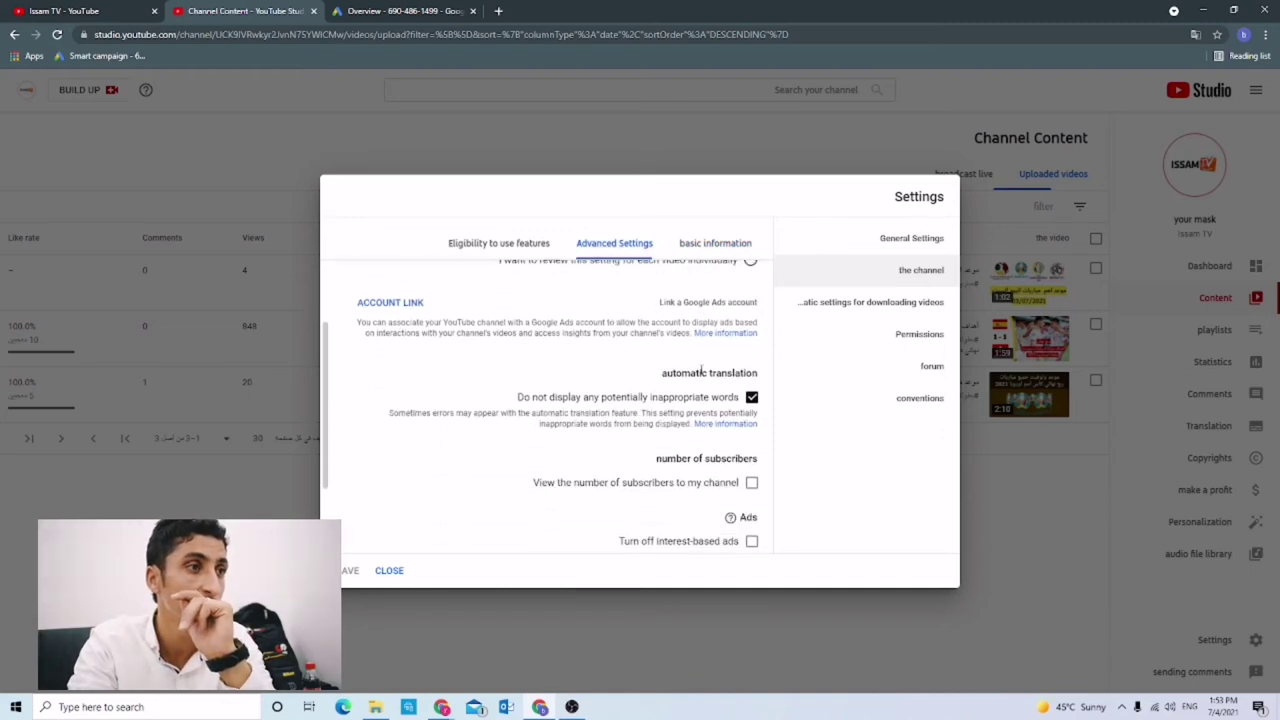
pyautogui.scroll(1, 692, 368)
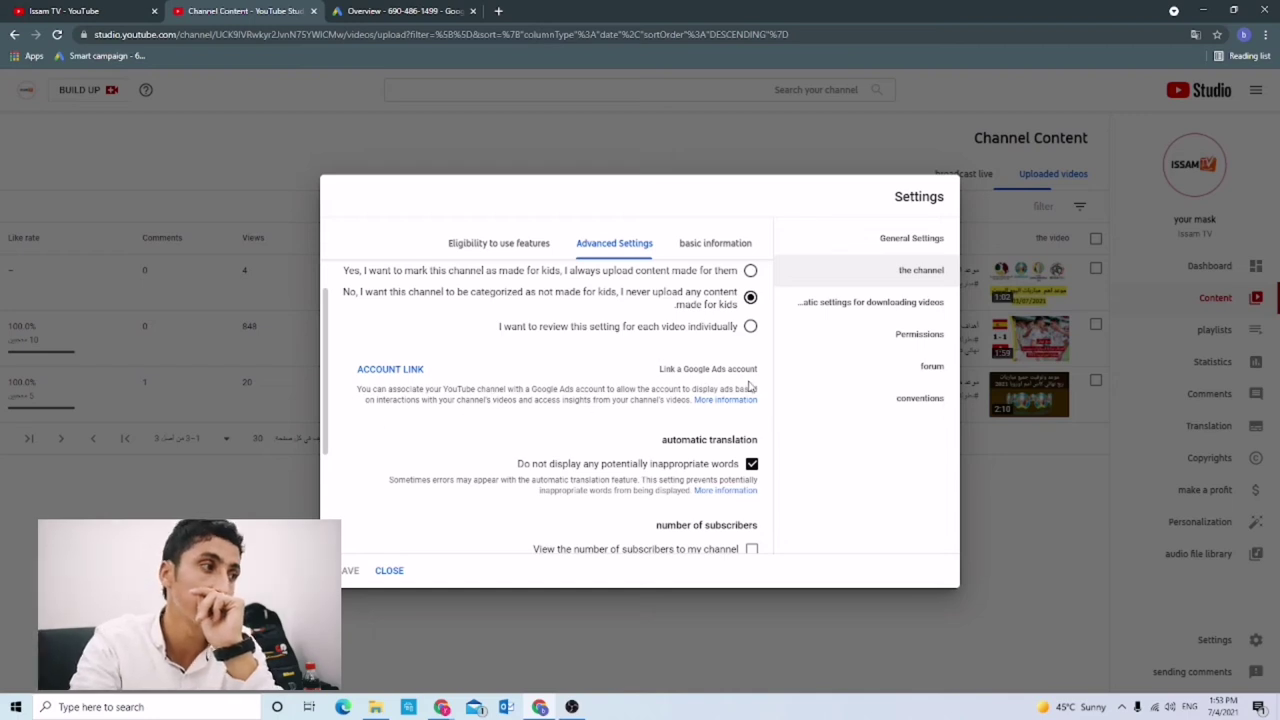
# Start linking a Google Ads account and fill in the required link name with the owner's first name
pyautogui.click(395, 372)
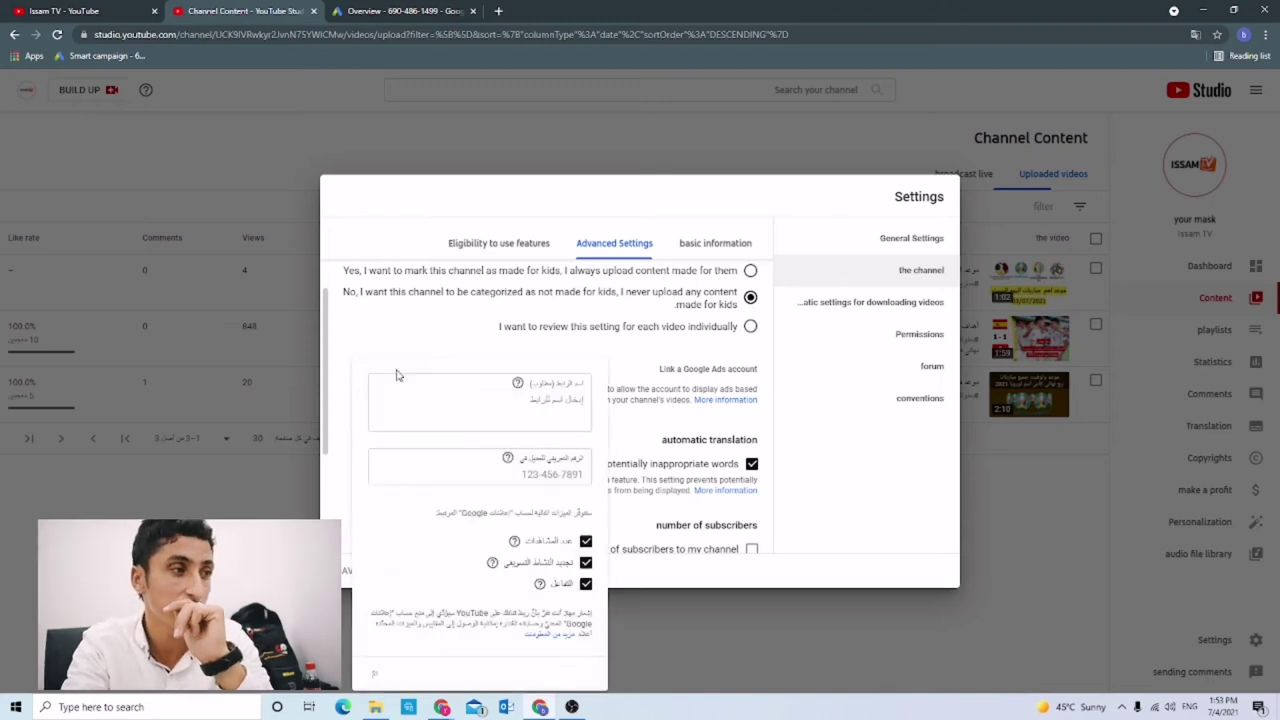
pyautogui.click(562, 397)
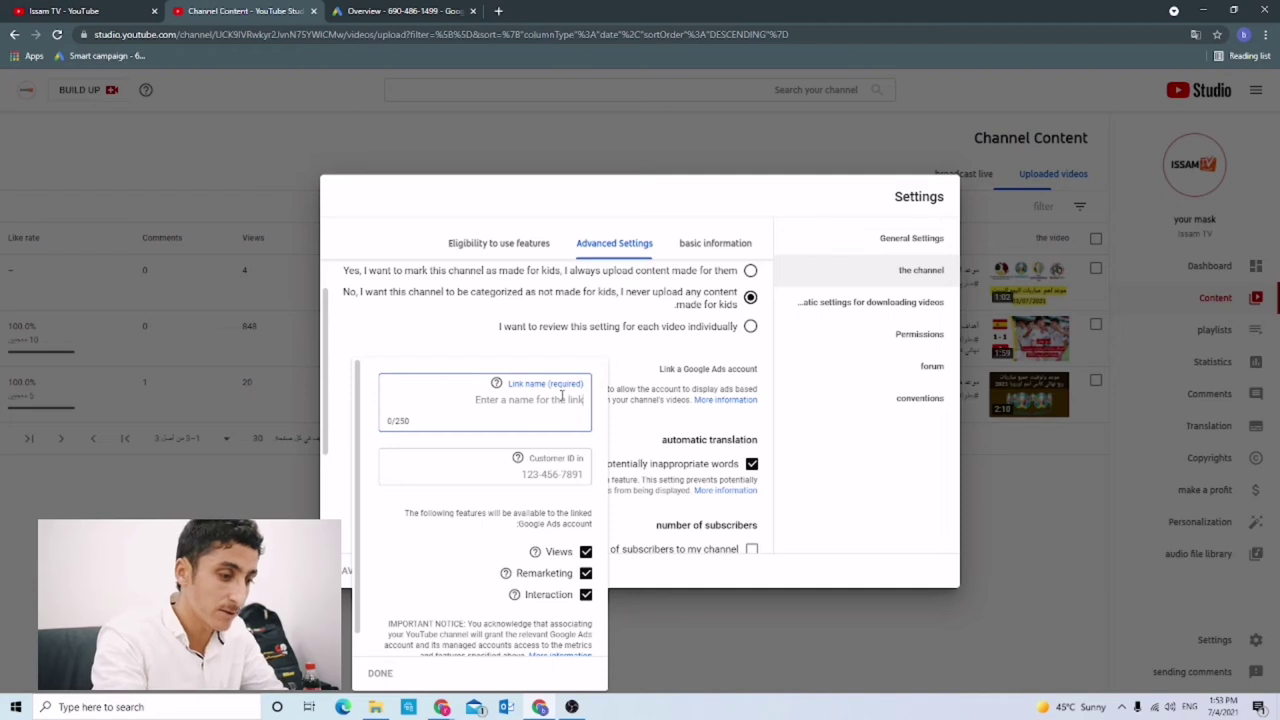
pyautogui.write('I')
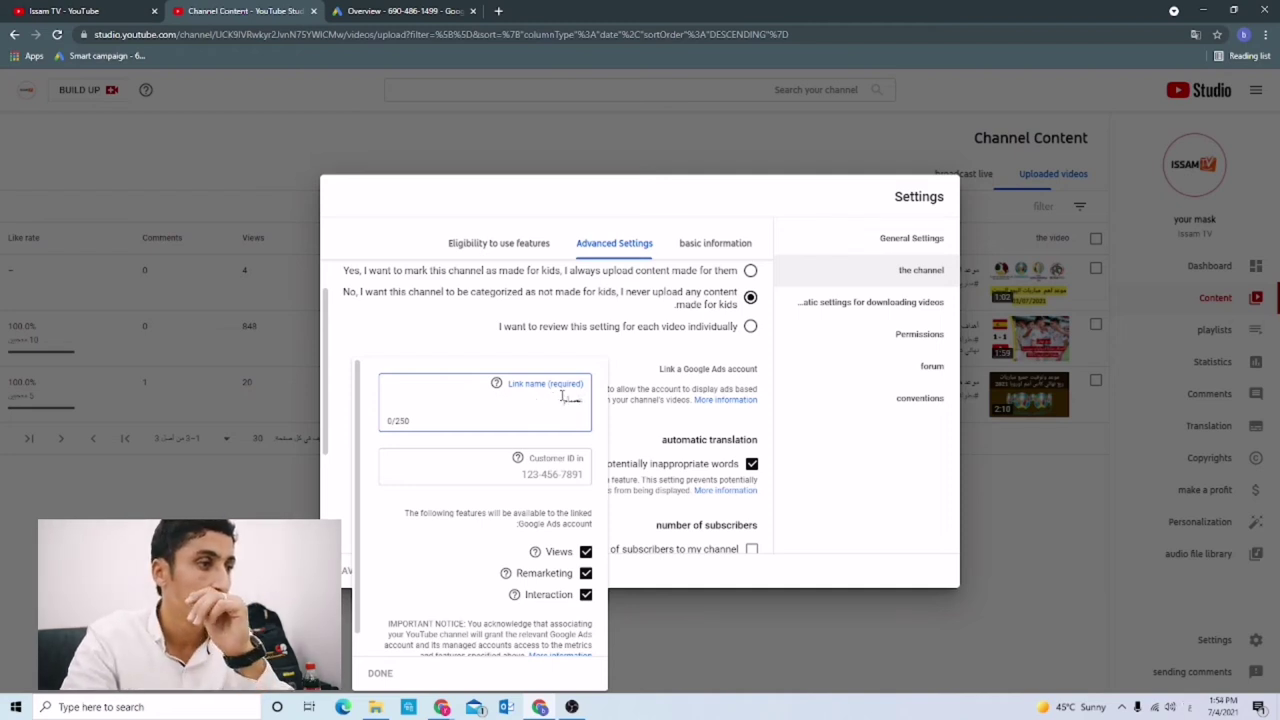
# Copy the customer ID from Google Ads into the YouTube link form and complete the form with Views, Remarketing and Interaction enabled
pyautogui.click(480, 473)
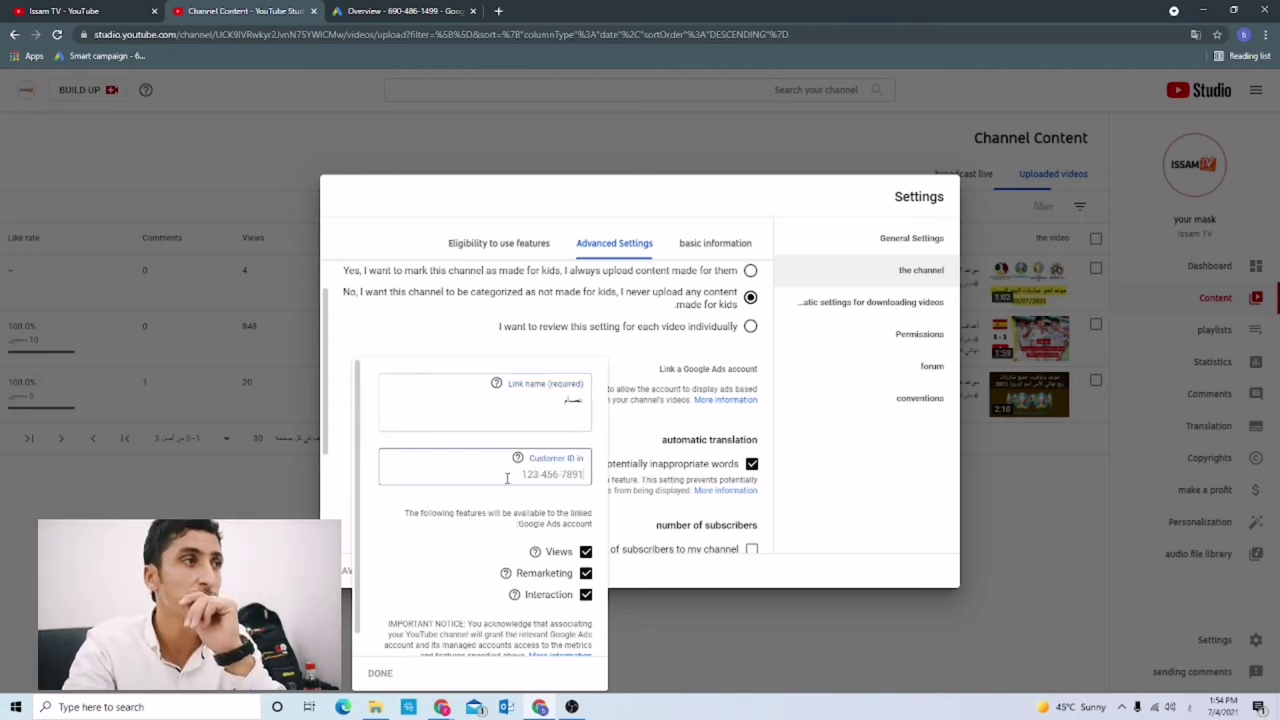
pyautogui.click(378, 12)
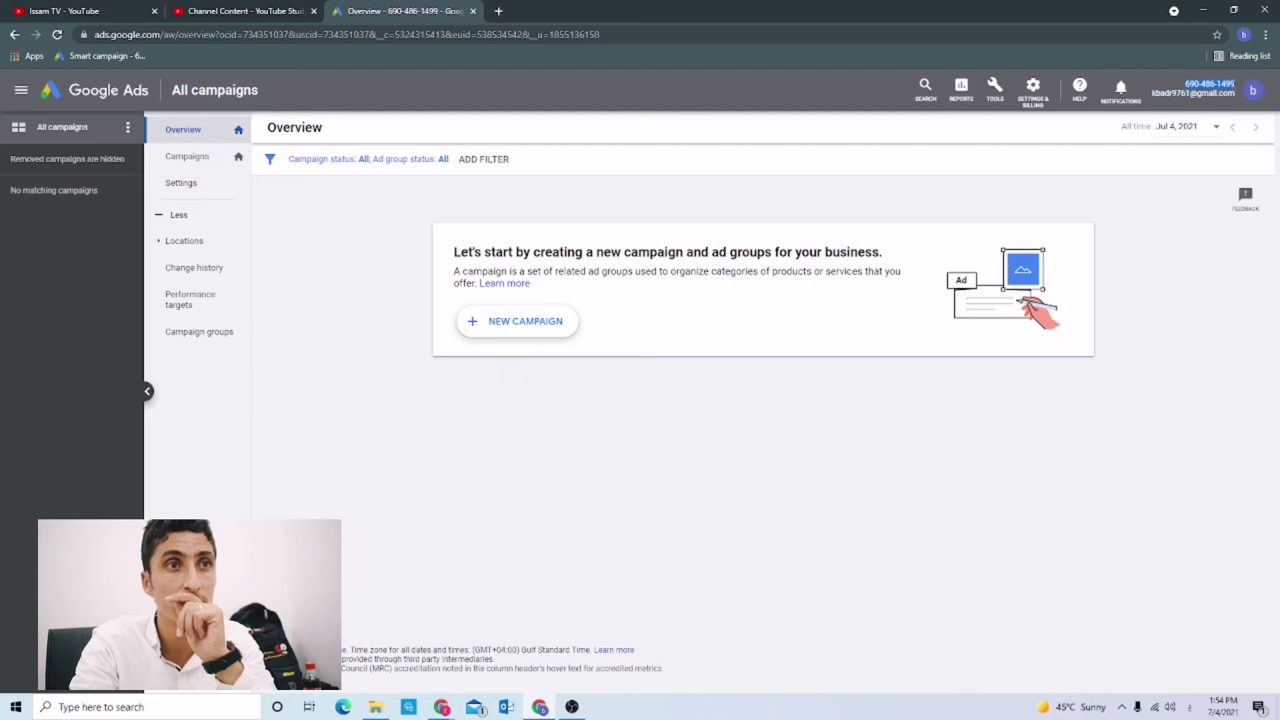
pyautogui.rightClick(1229, 84)
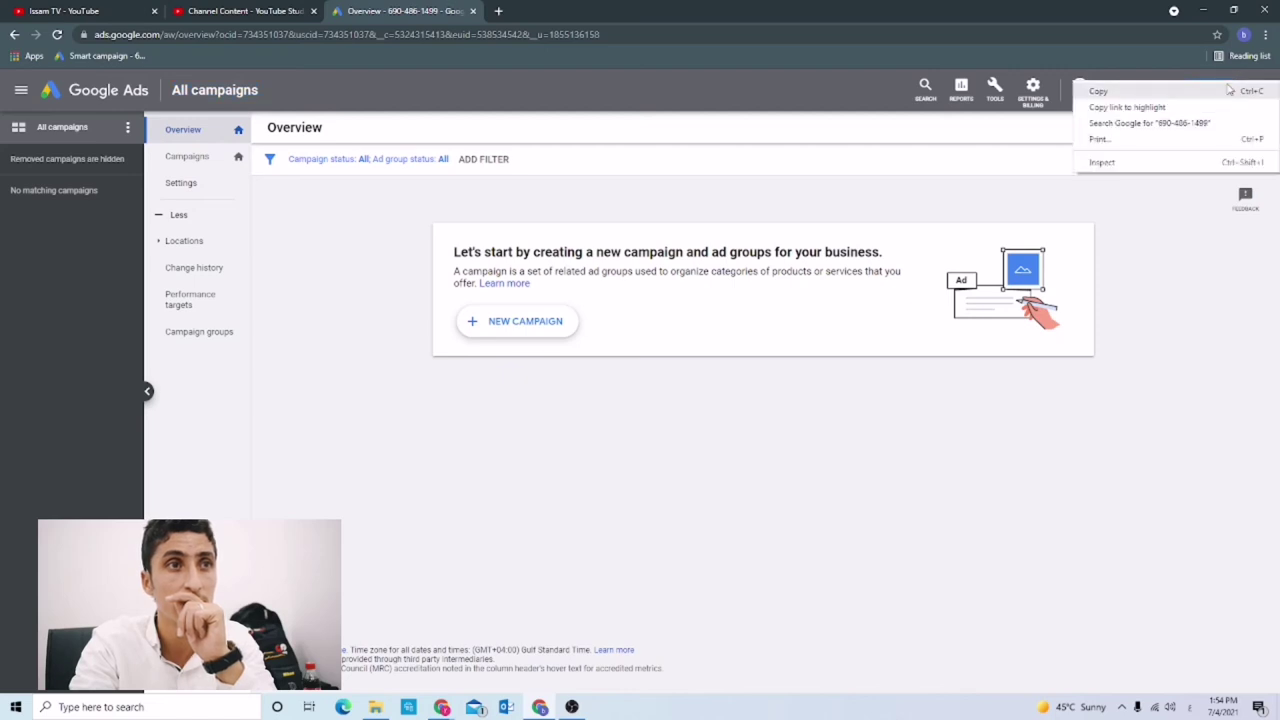
pyautogui.click(1110, 89)
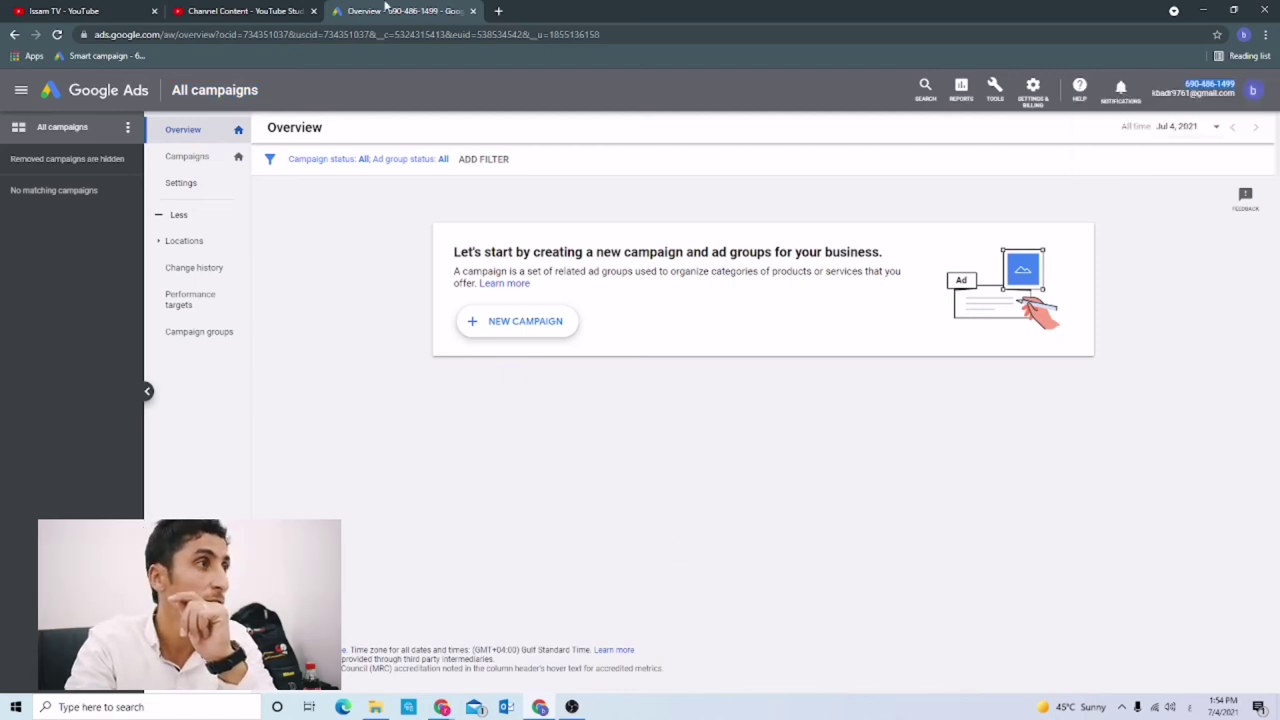
pyautogui.click(245, 11)
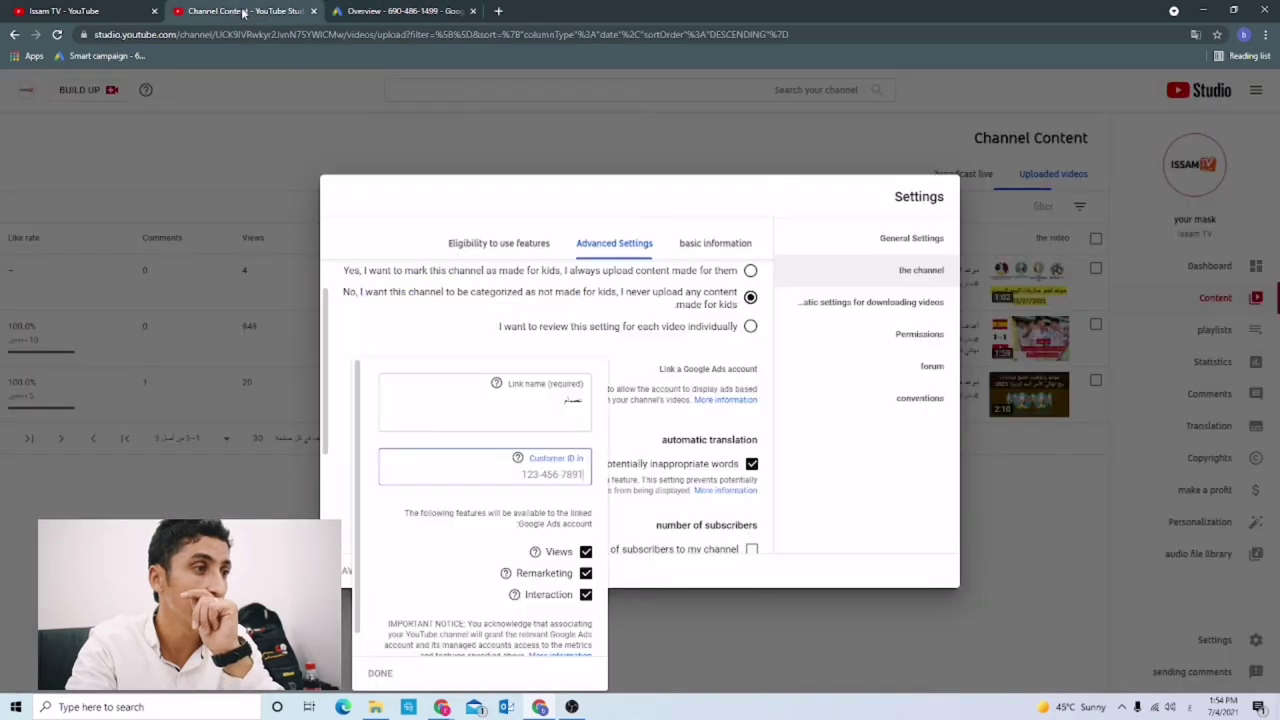
pyautogui.rightClick(541, 474)
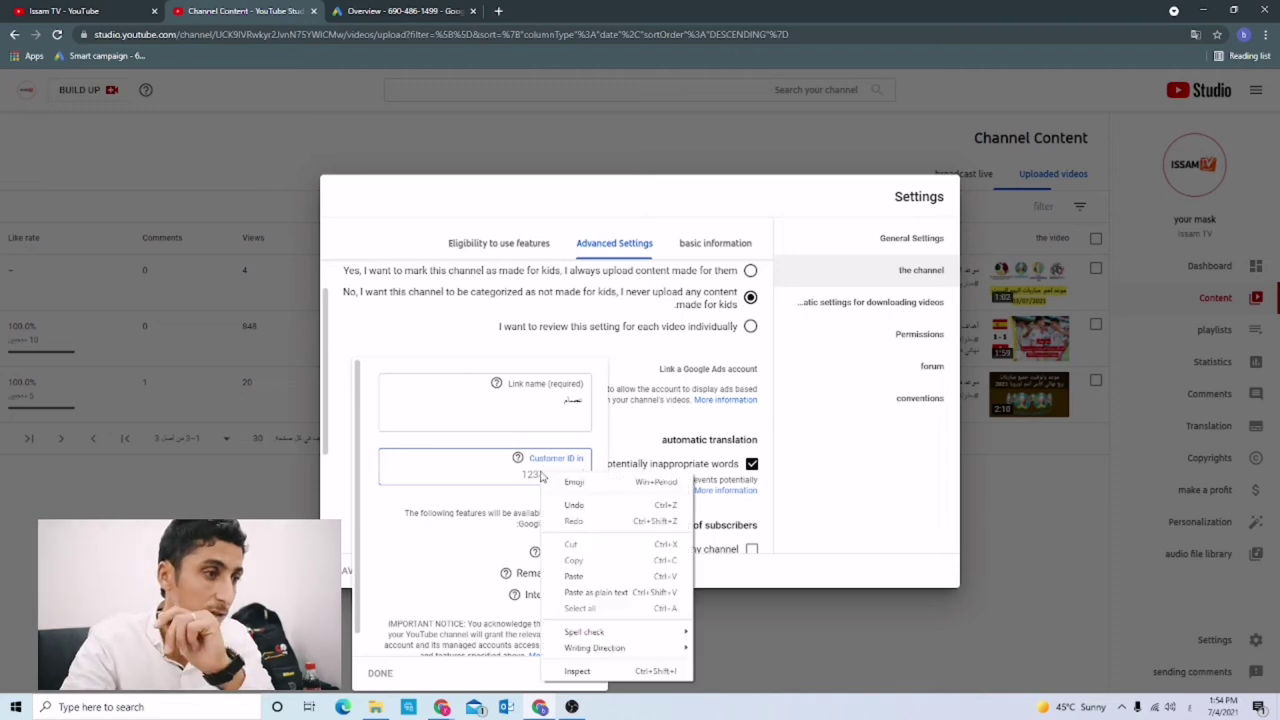
pyautogui.click(573, 577)
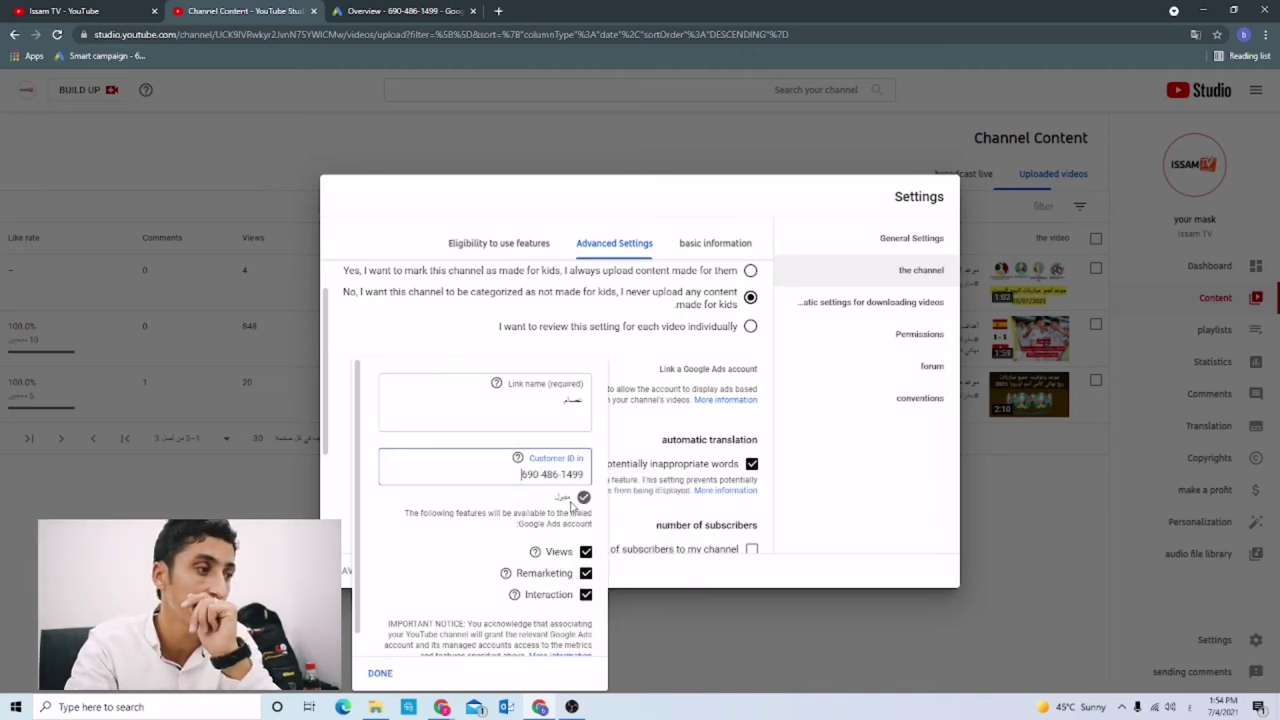
pyautogui.scroll(-1, 520, 524)
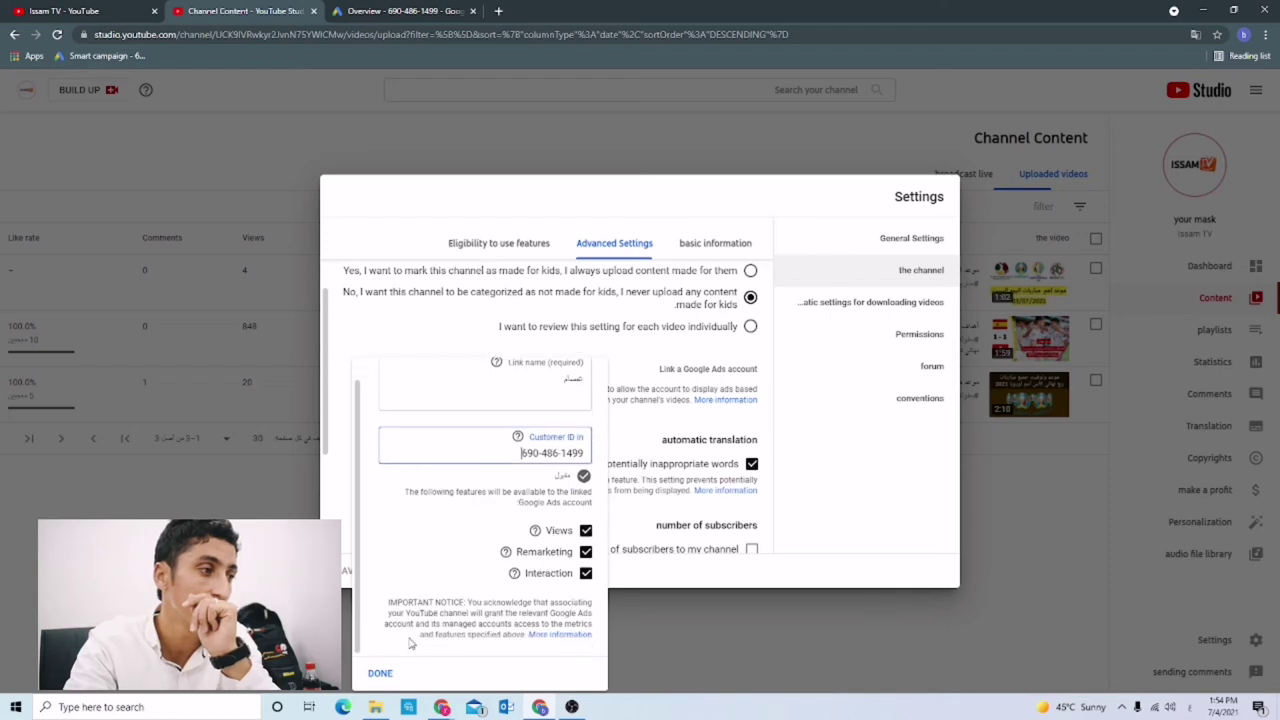
pyautogui.click(376, 674)
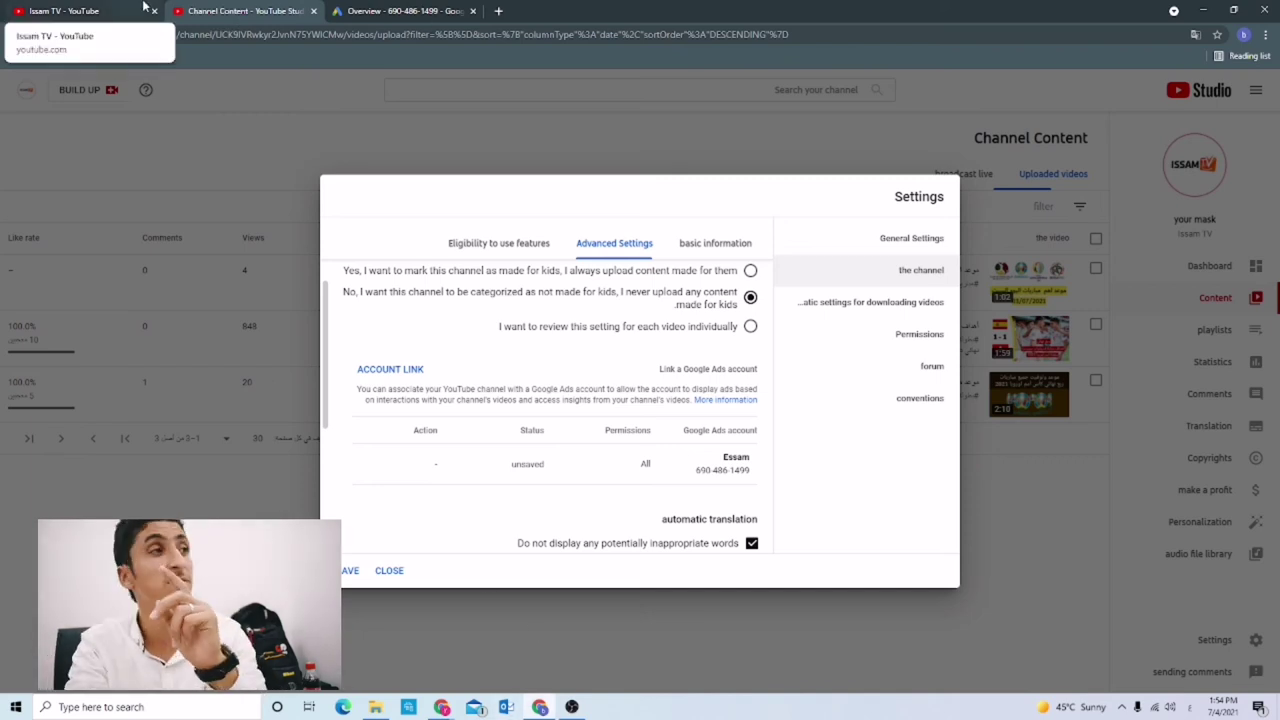
# Switch to Google Ads and reload the account overview to check for the link request
pyautogui.click(422, 8)
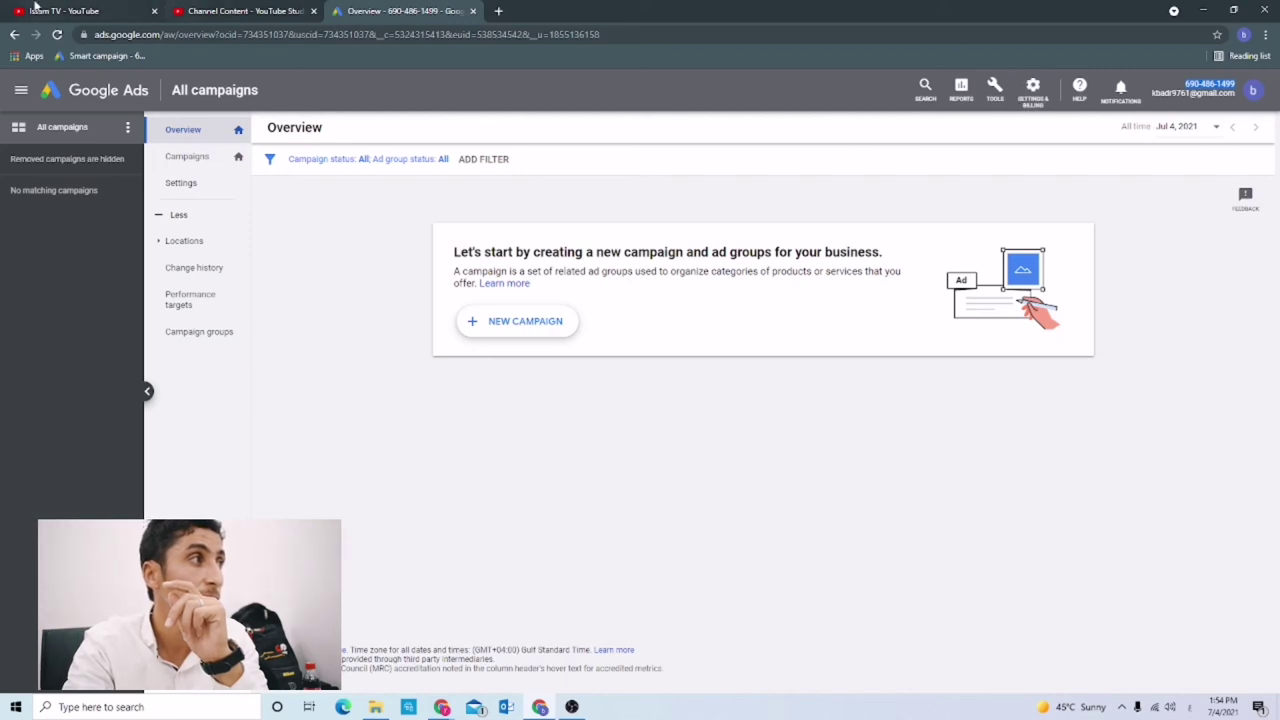
pyautogui.click(57, 34)
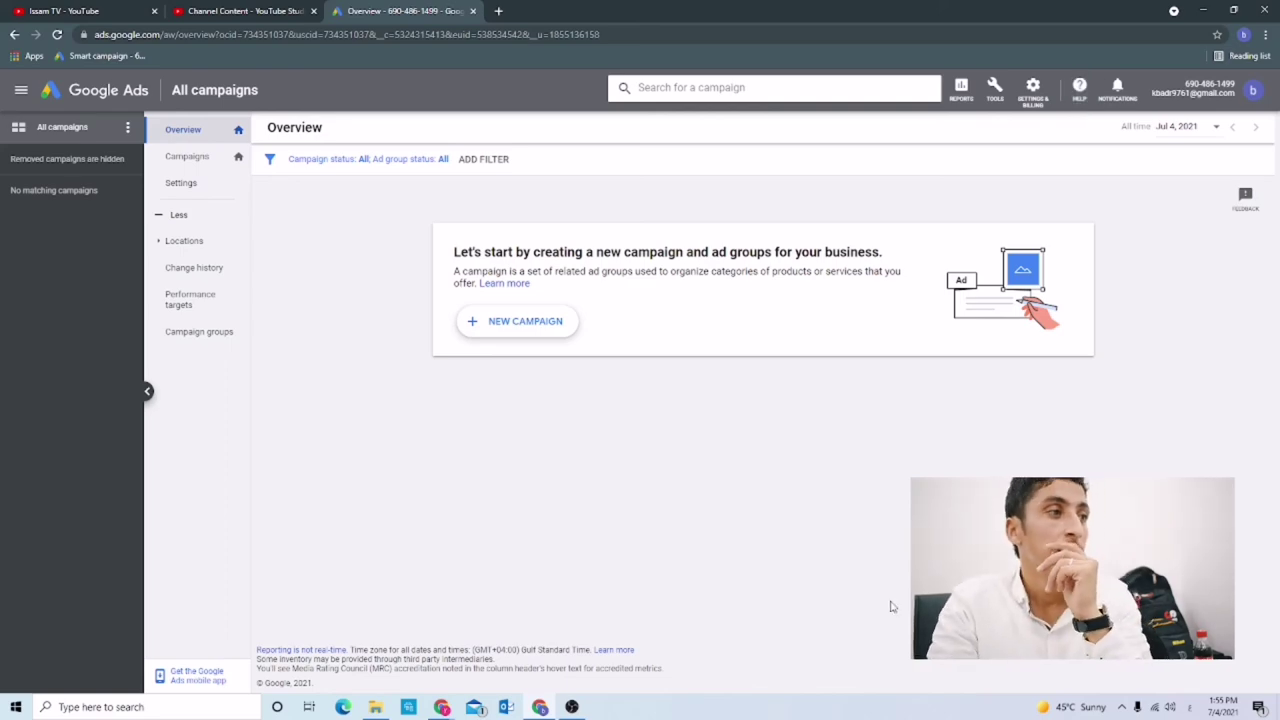
pyautogui.click(572, 707)
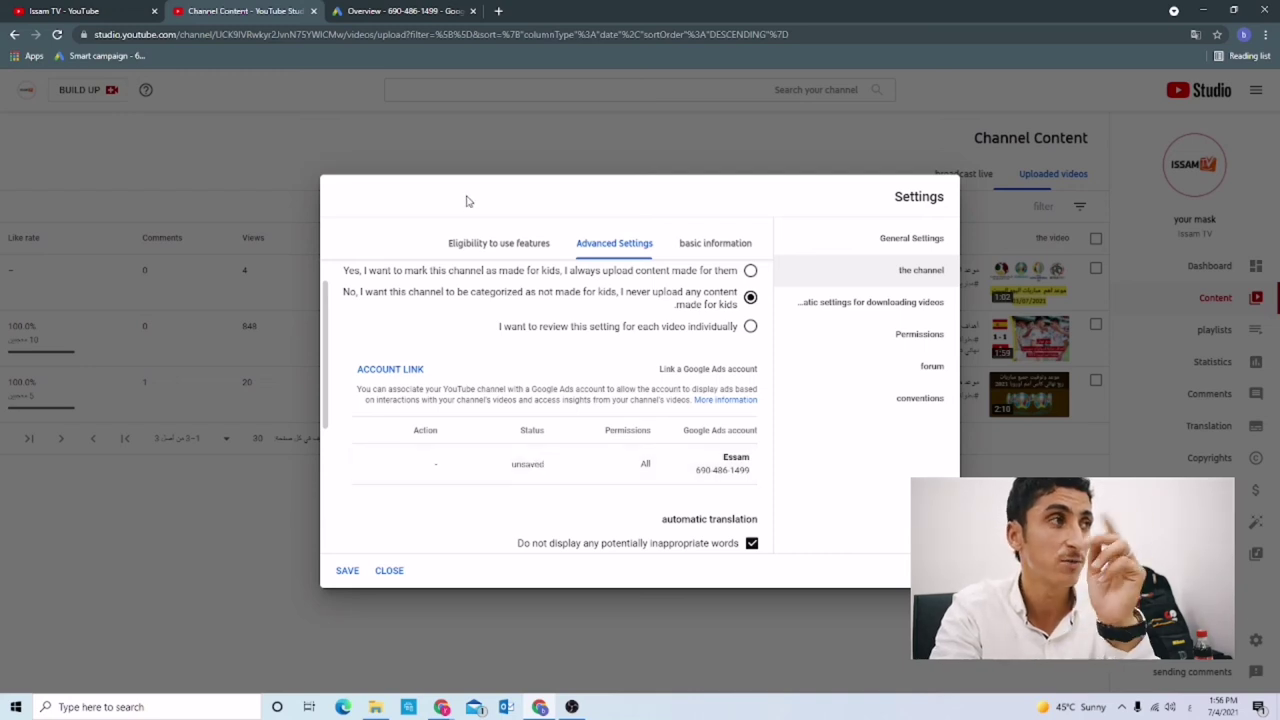
# Return to the Google Ads overview and open the notifications to view the YouTube account link request
pyautogui.click(424, 10)
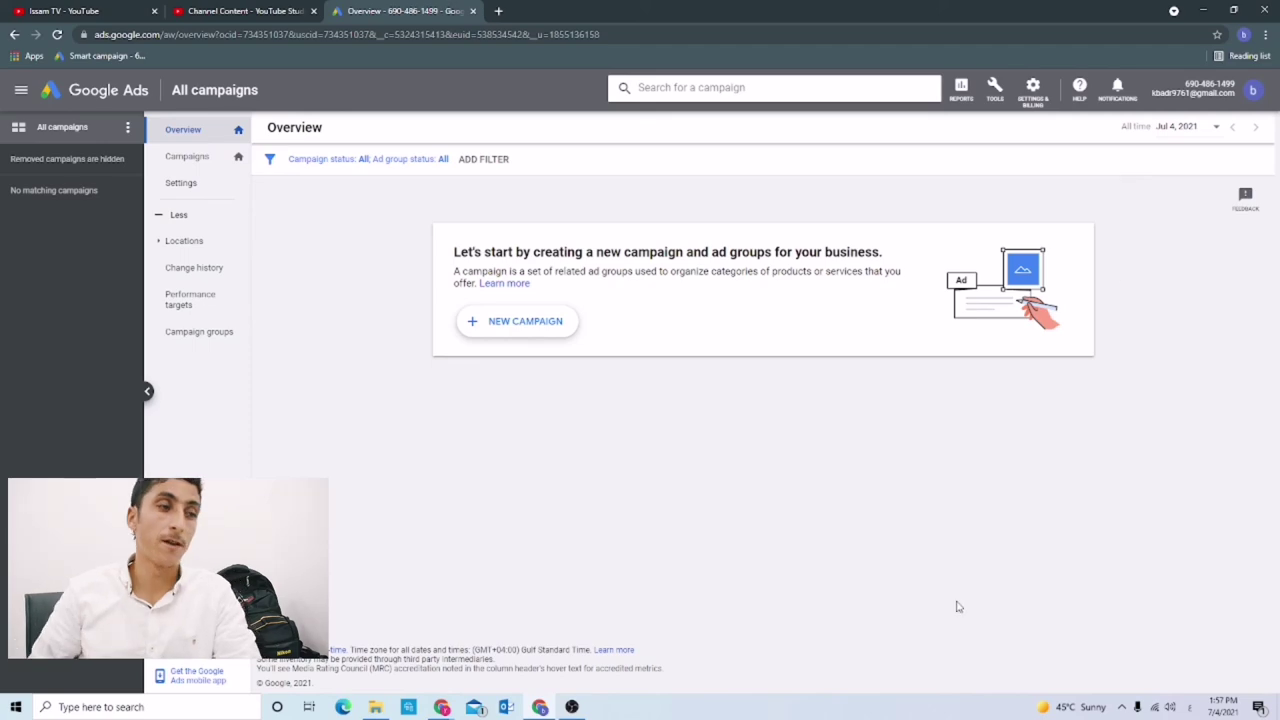
pyautogui.click(571, 707)
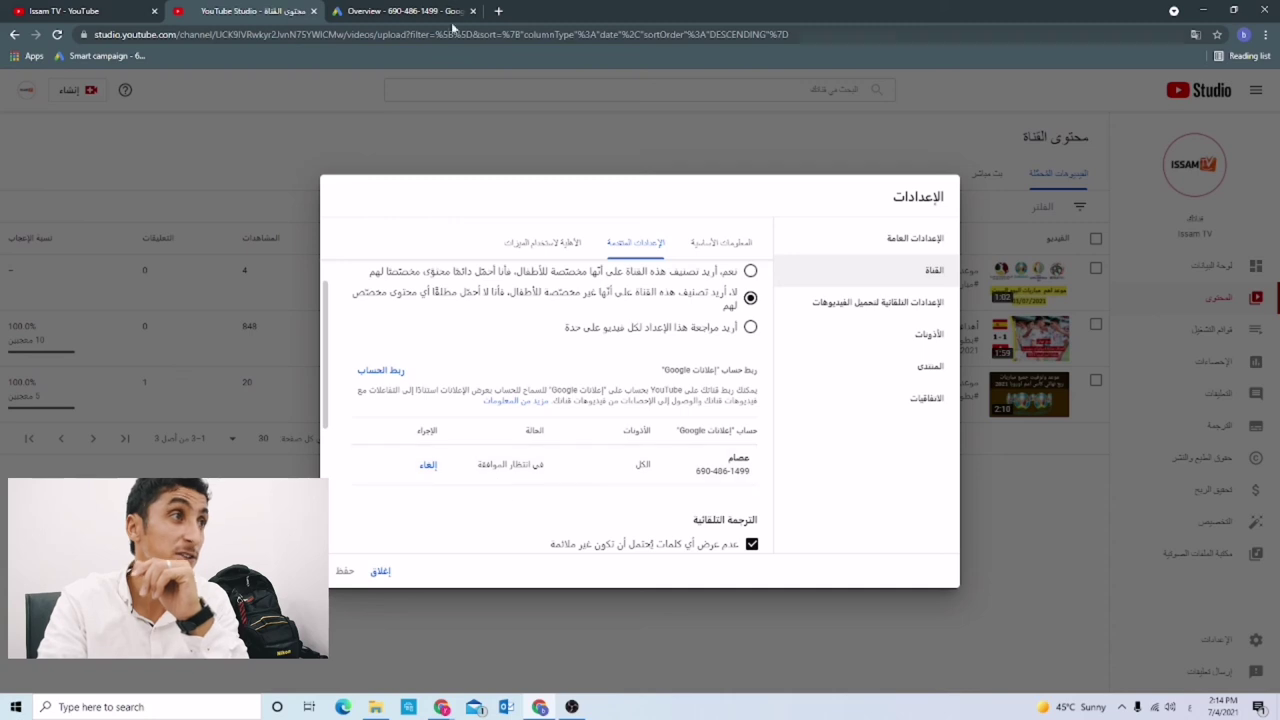
pyautogui.click(366, 12)
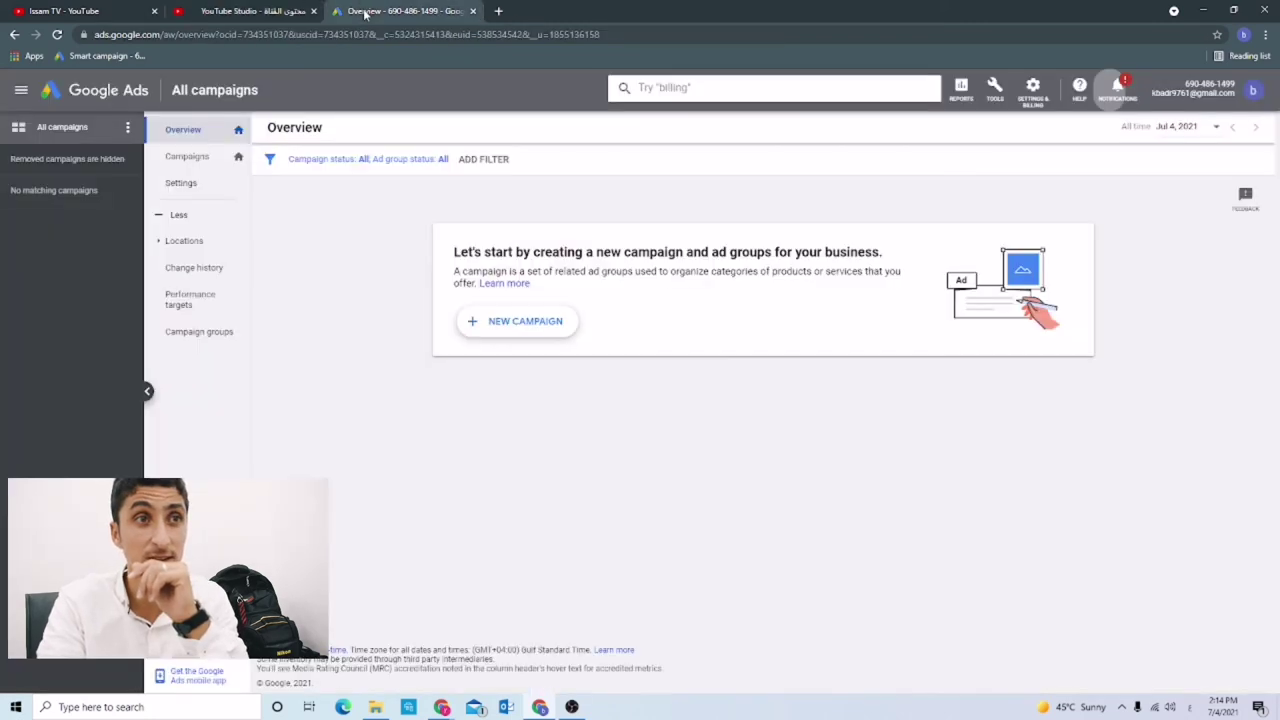
pyautogui.click(1121, 96)
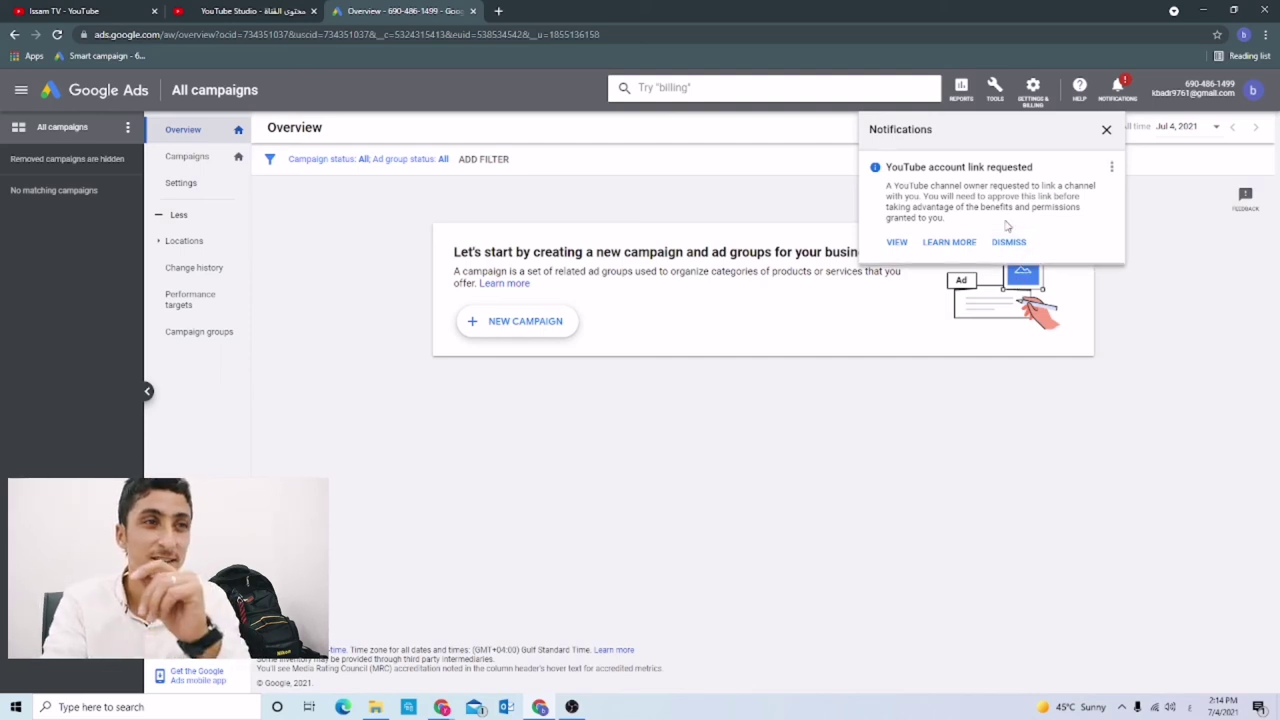
# Dismiss the YouTube account link notification in Google Ads, and switch to YouTube Studio to reload its page in Arabic
pyautogui.click(1008, 242)
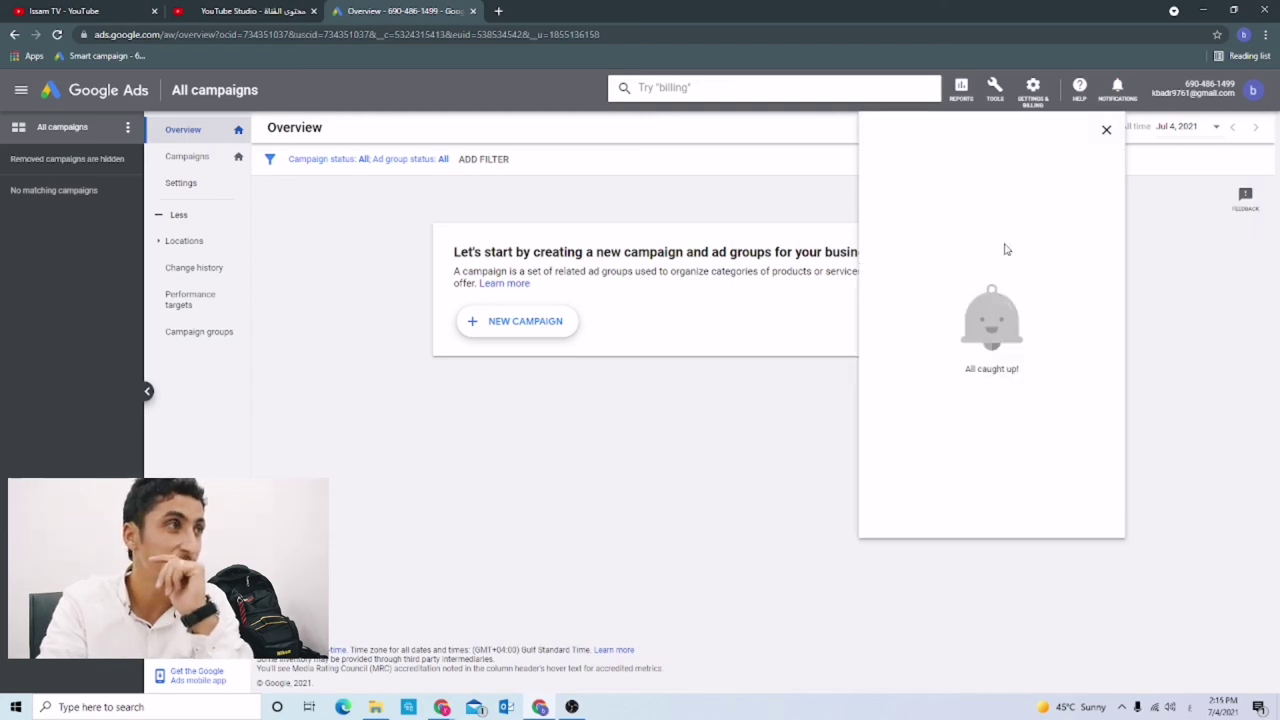
pyautogui.click(271, 11)
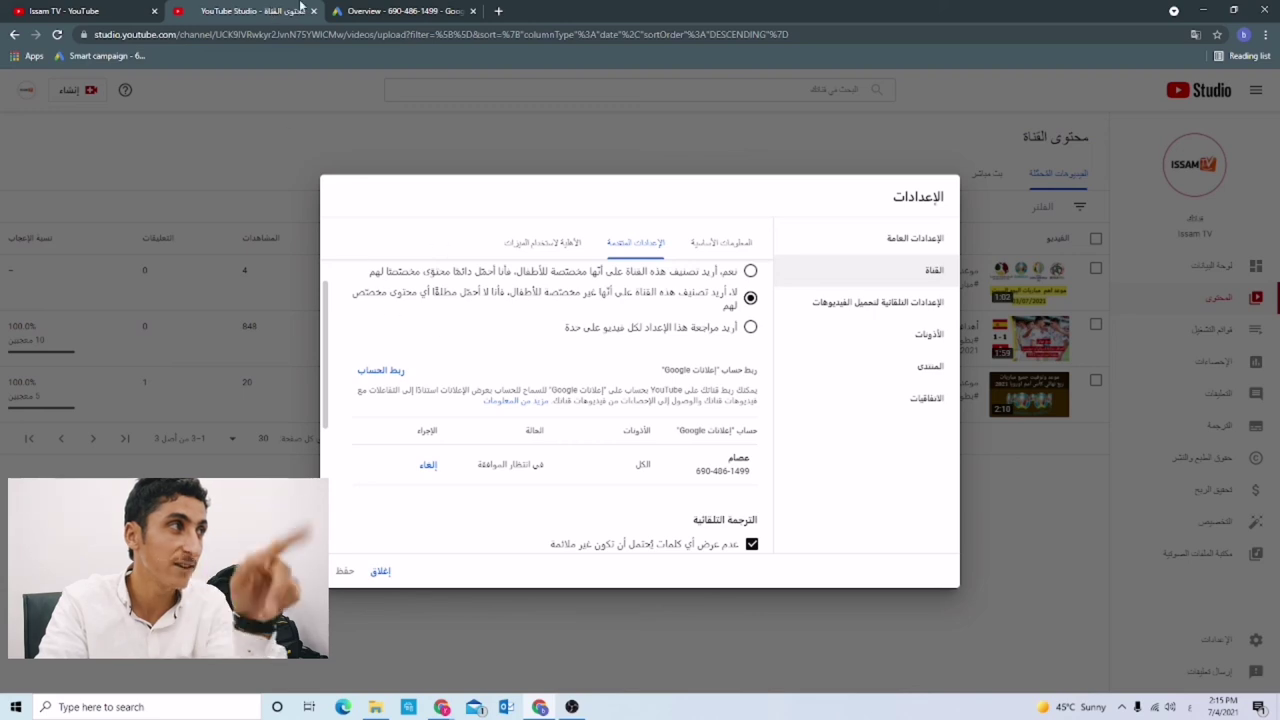
pyautogui.click(57, 35)
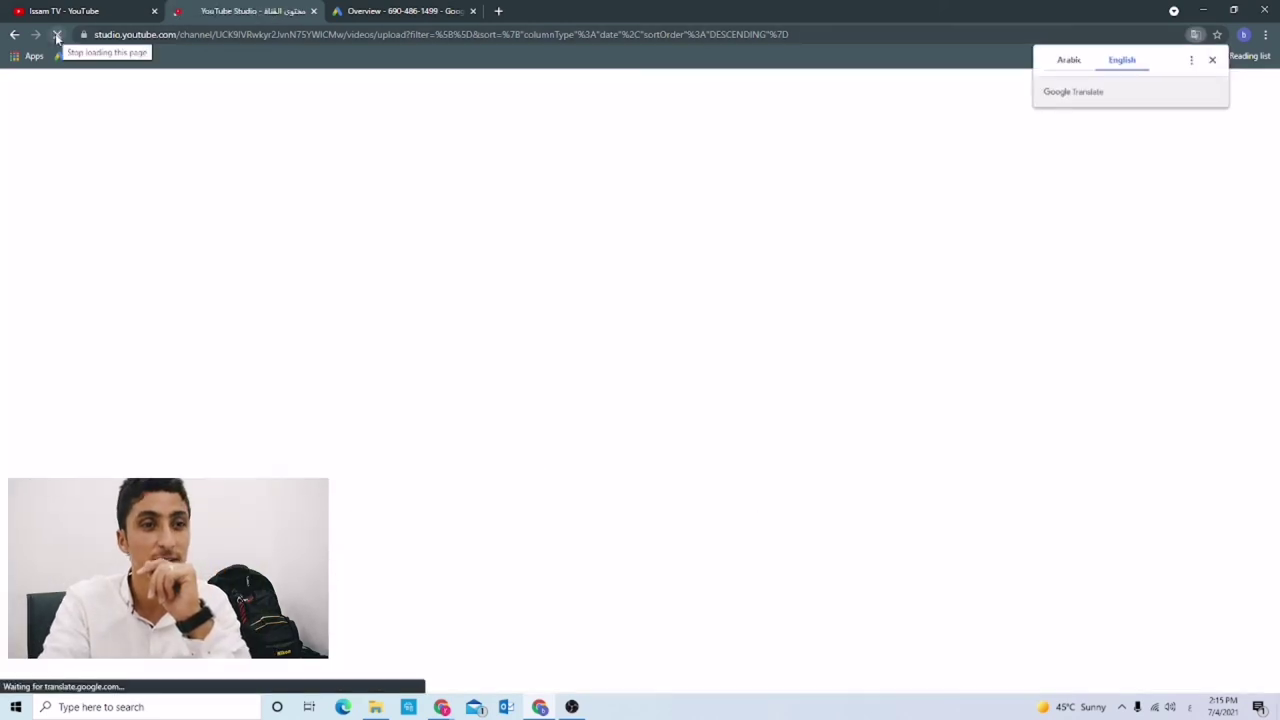
pyautogui.click(1069, 59)
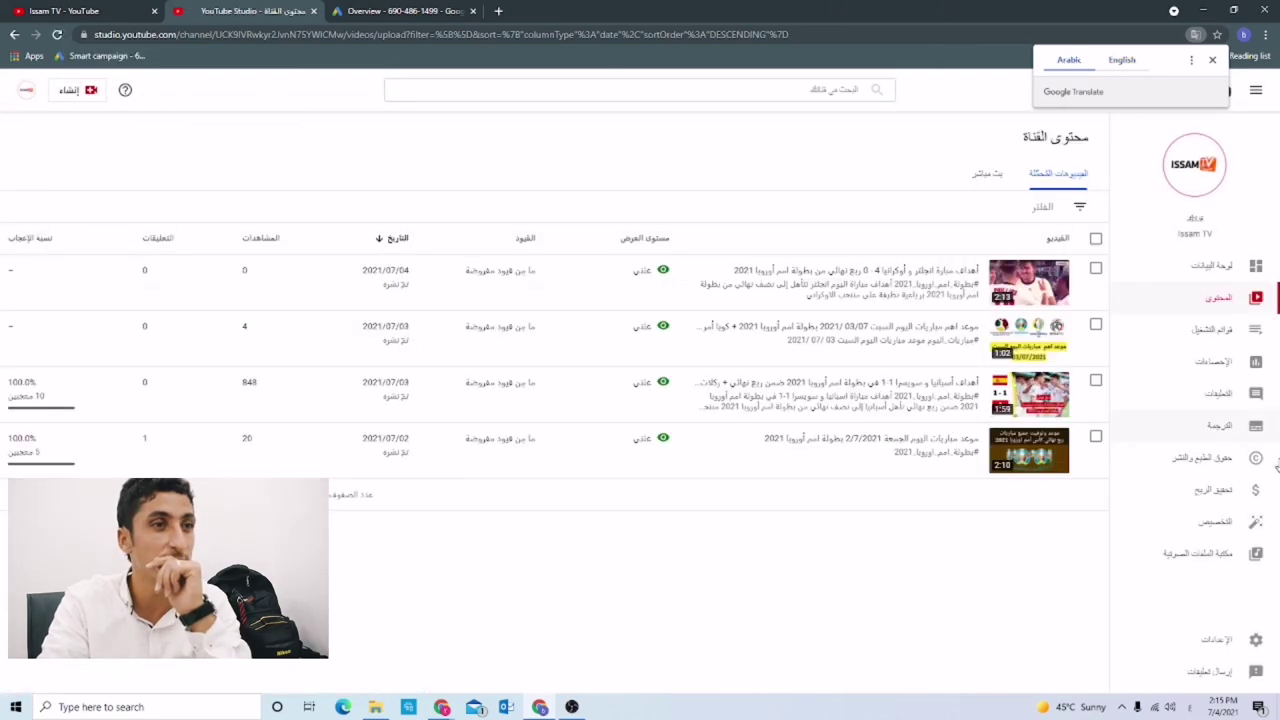
# Open the channel's advanced settings in YouTube Studio and check the status of the Google Ads account link
pyautogui.click(1270, 639)
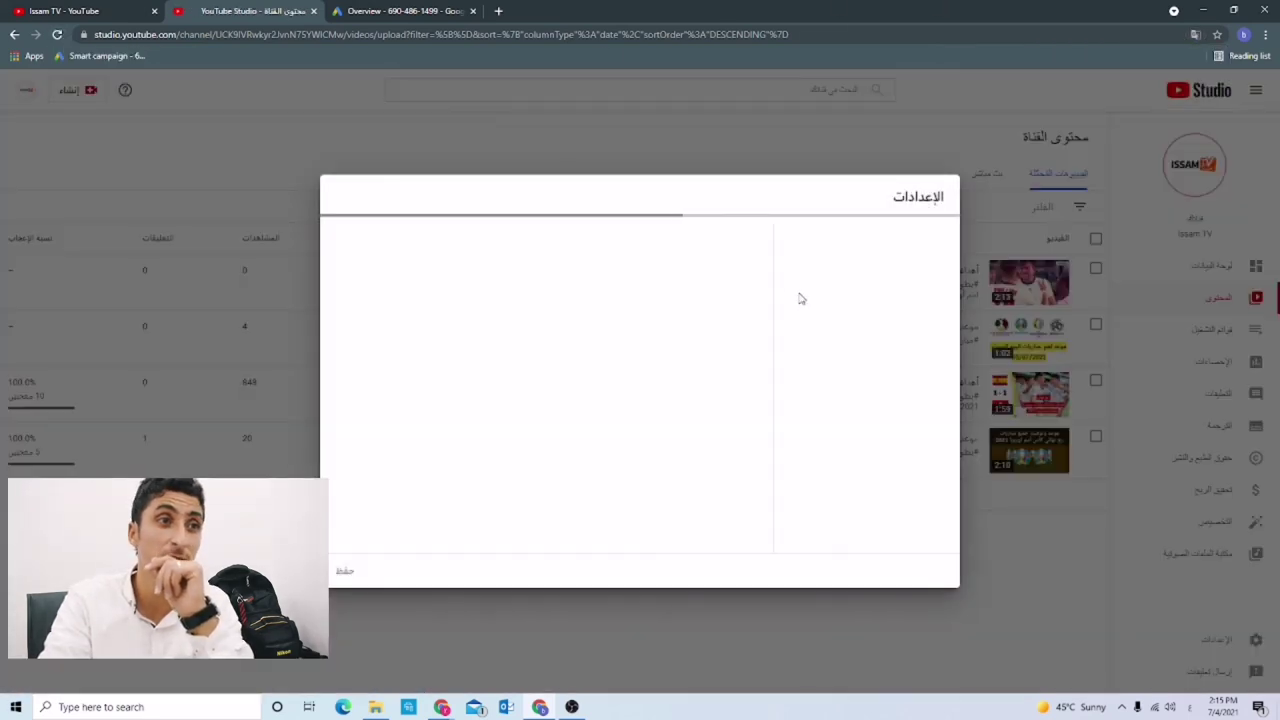
pyautogui.click(936, 312)
pyautogui.click(935, 270)
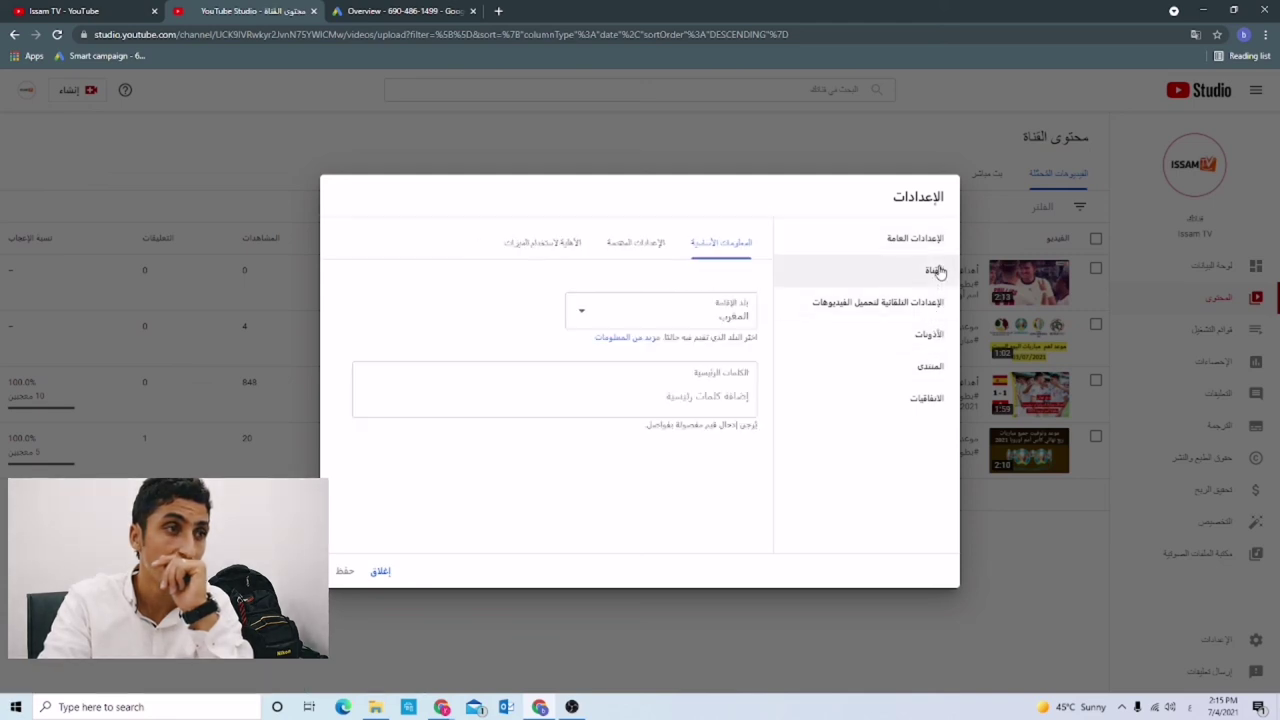
pyautogui.click(661, 249)
pyautogui.scroll(-2, 655, 320)
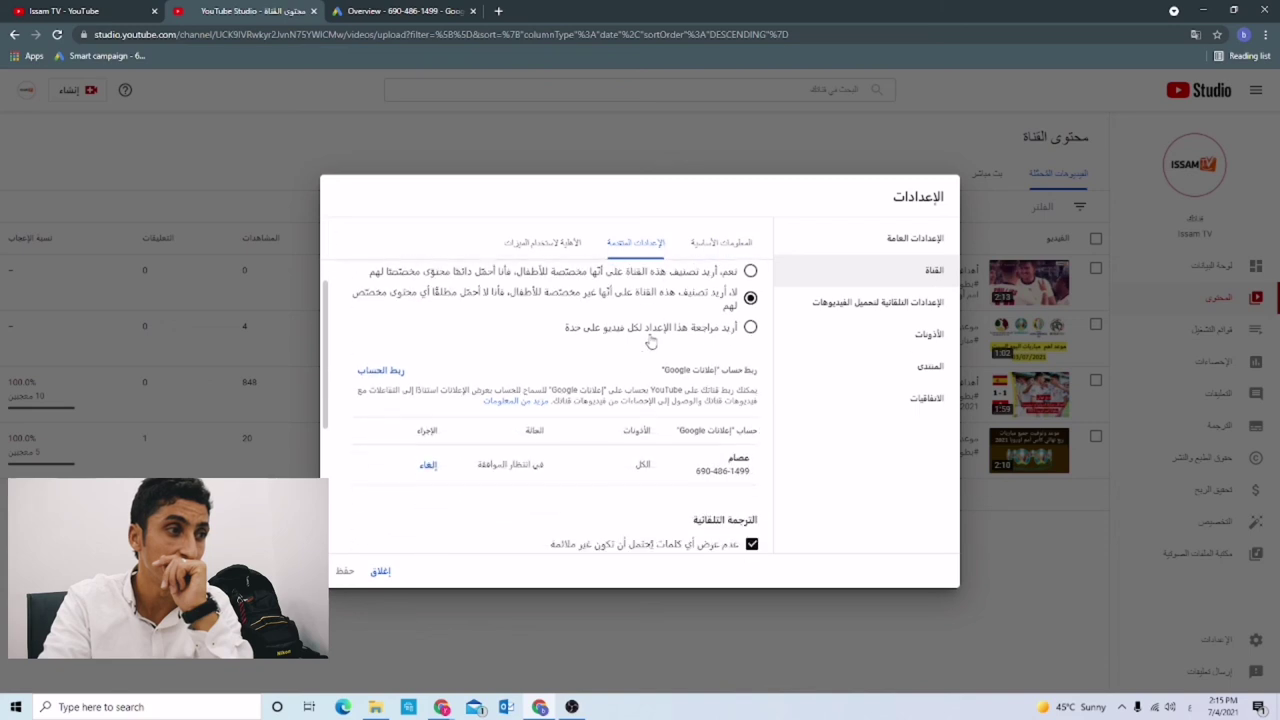
pyautogui.scroll(-2, 490, 460)
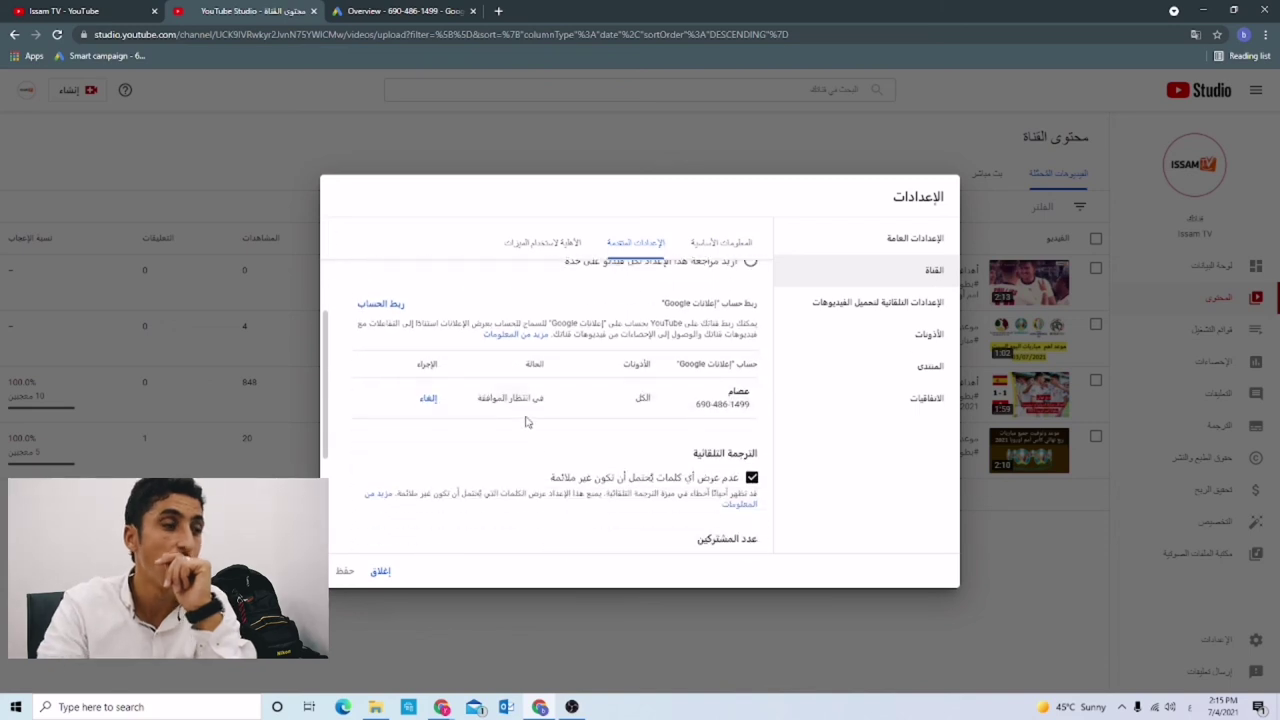